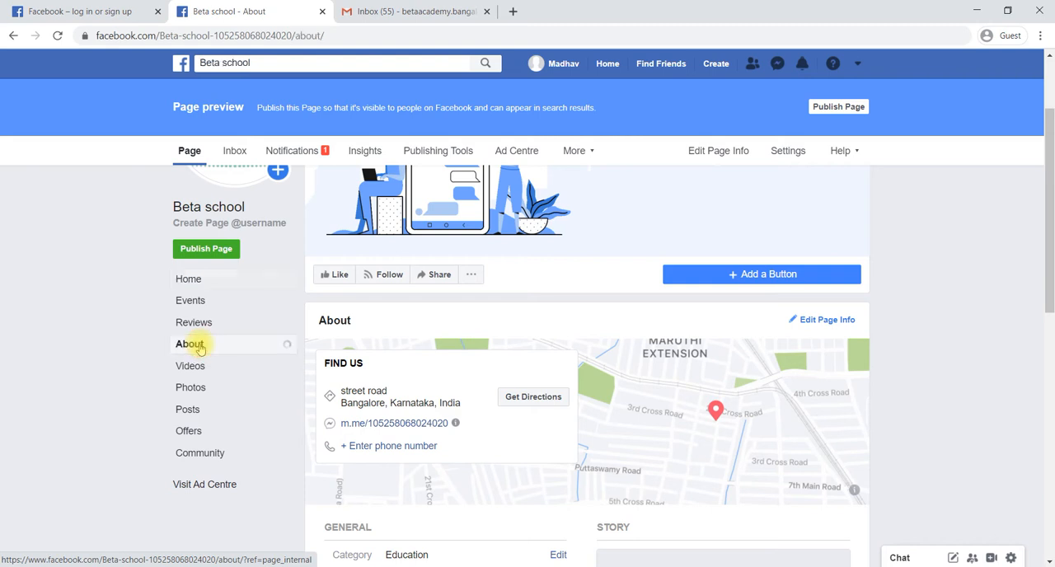
Start the Page's Our story entry and set the existing Online Learning illustration as its cover photo, dismissing the cover photo tip
scroll(533, 397, down, 2)
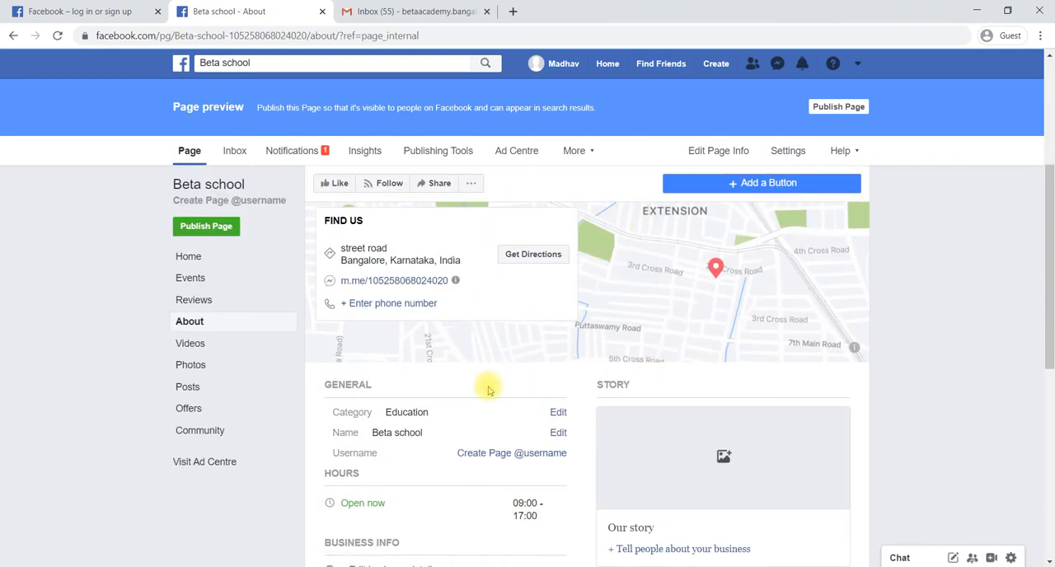
scroll(485, 387, down, 1)
scroll(487, 390, down, 1)
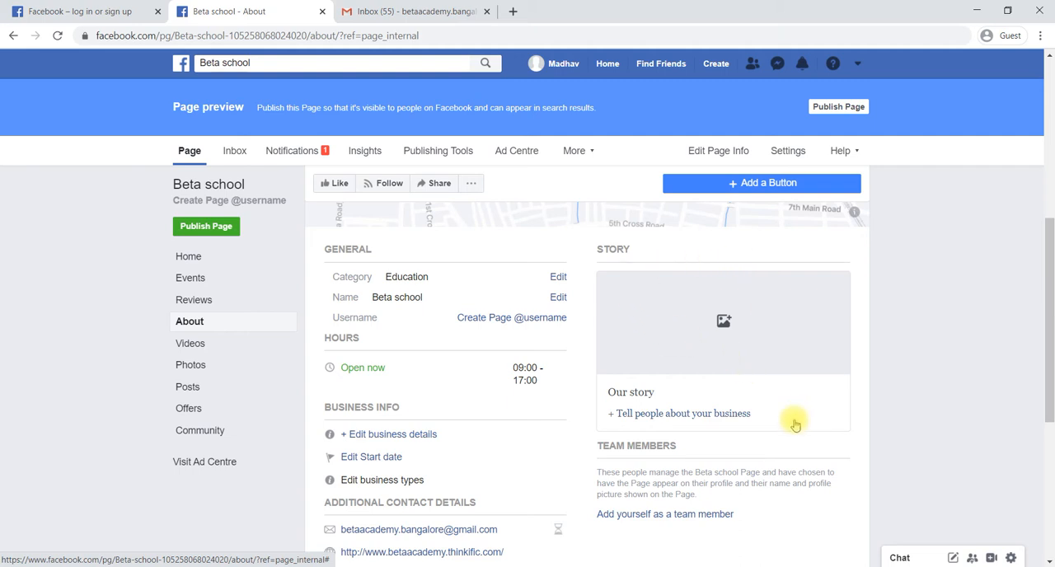
click(649, 420)
click(649, 419)
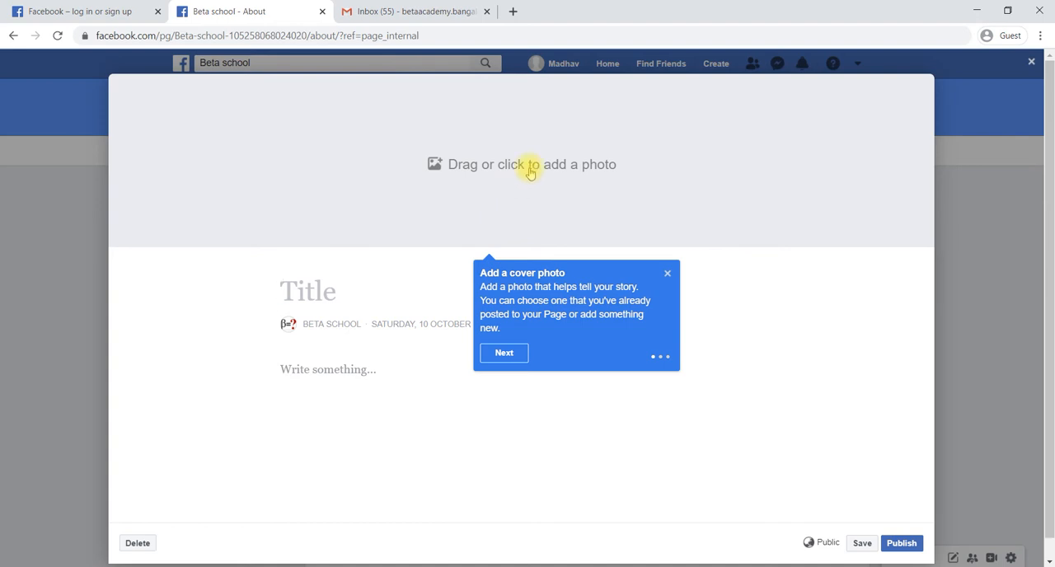
click(530, 169)
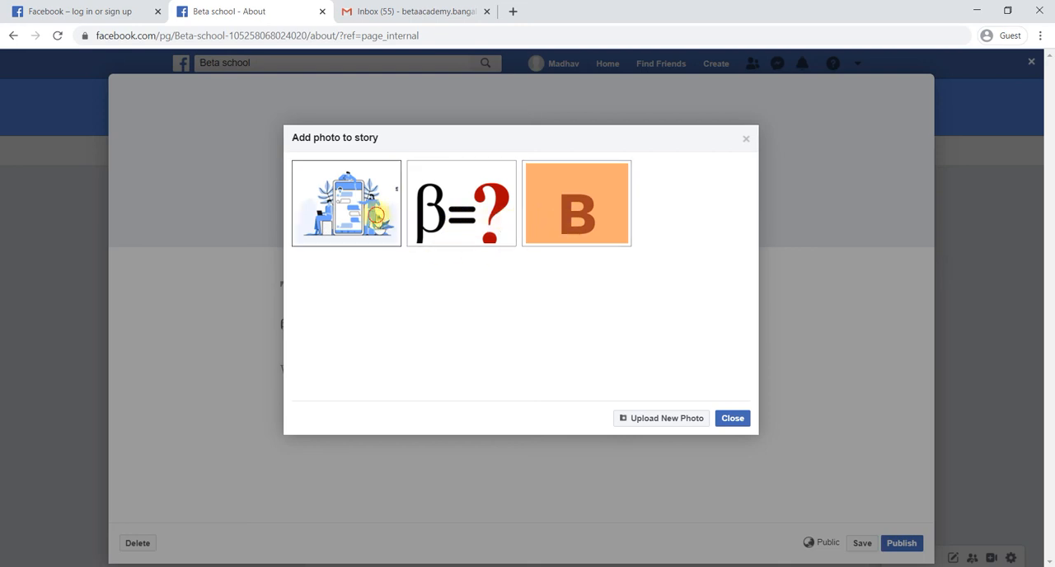
click(377, 216)
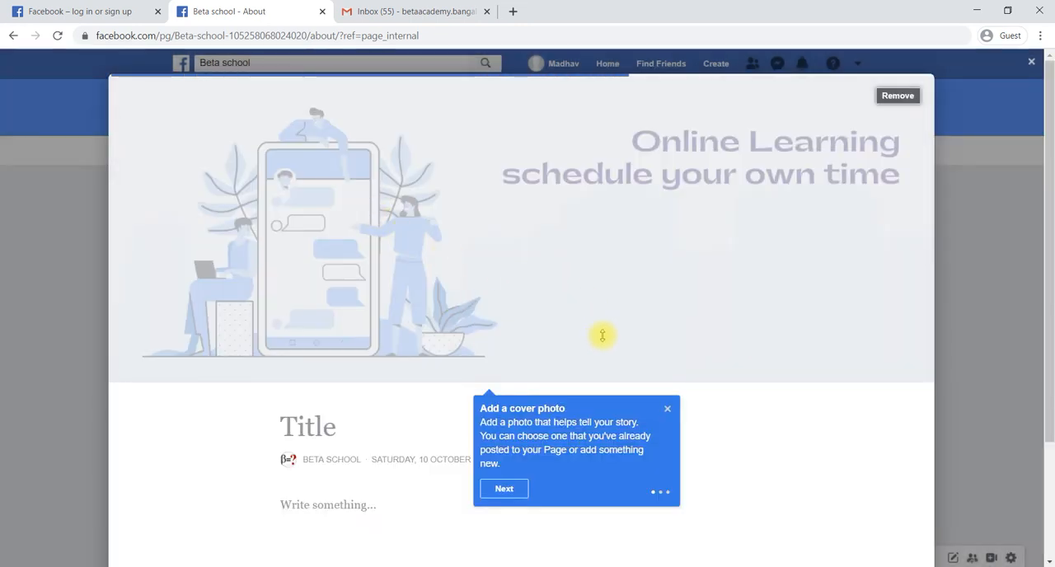
scroll(440, 347, down, 2)
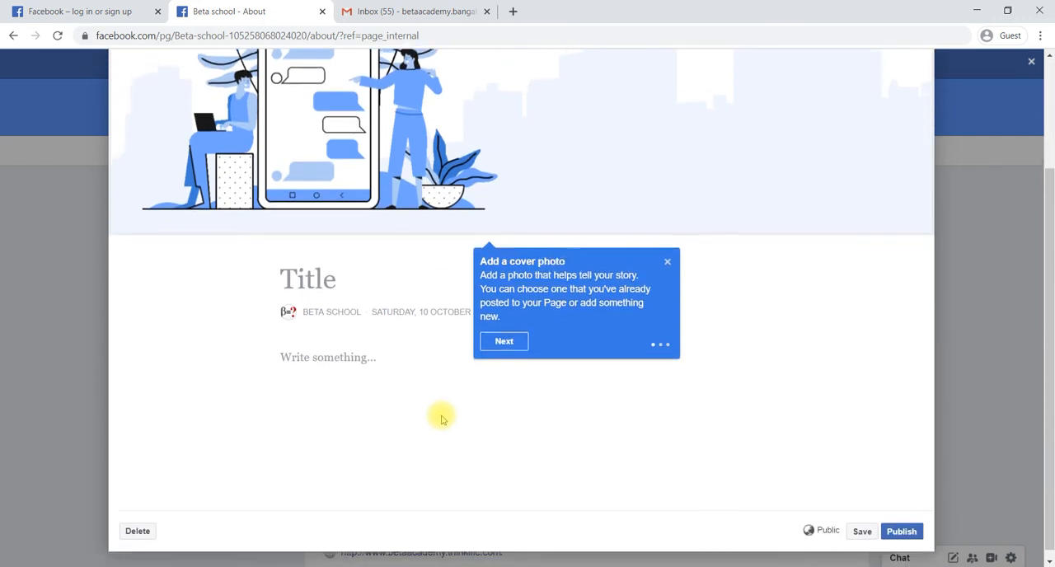
click(669, 255)
scroll(379, 321, up, 2)
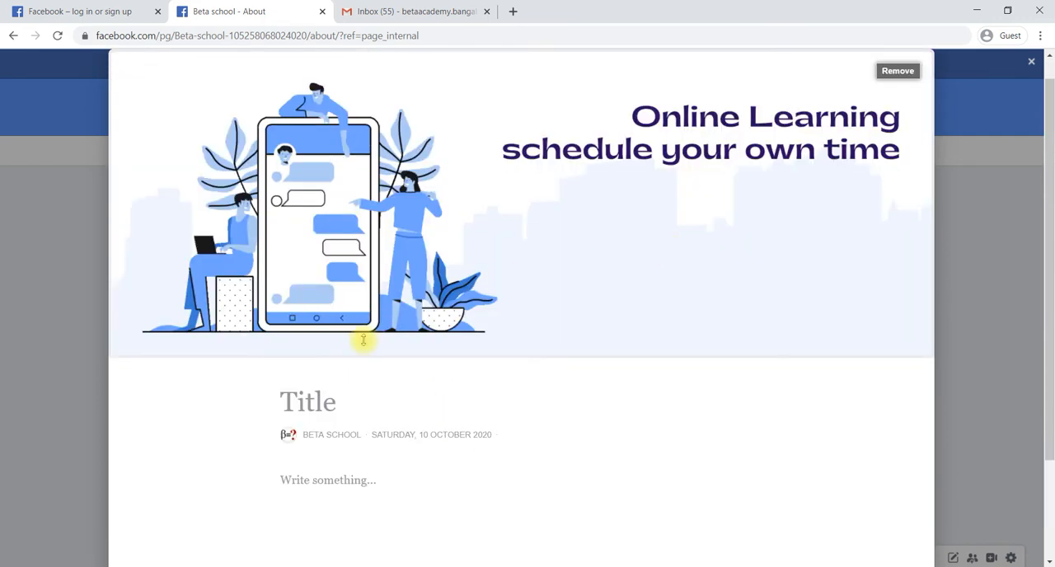
Title the story "new page"
click(333, 401)
scroll(333, 402, down, 2)
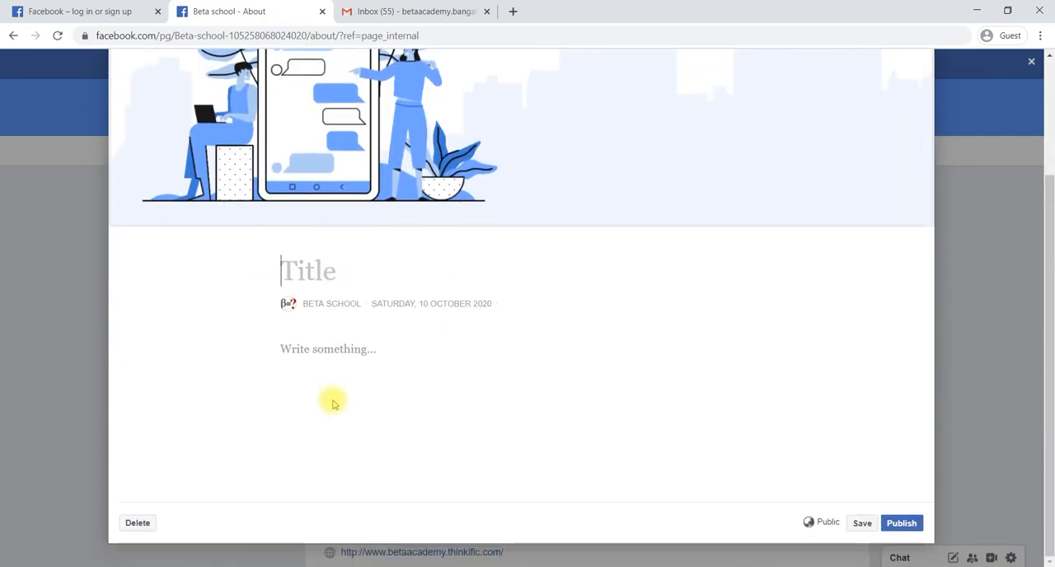
text(new page)
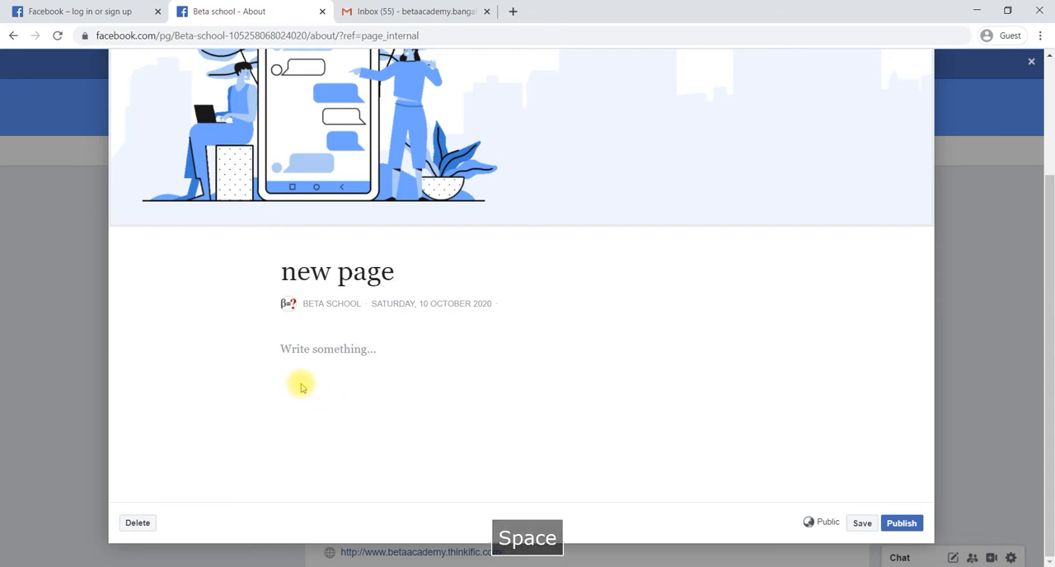
Write "bfhdsbf fjbdsjfhd bfhjf hfjdshf fdjhf dfjh" as the story's body text and publish the story
click(334, 351)
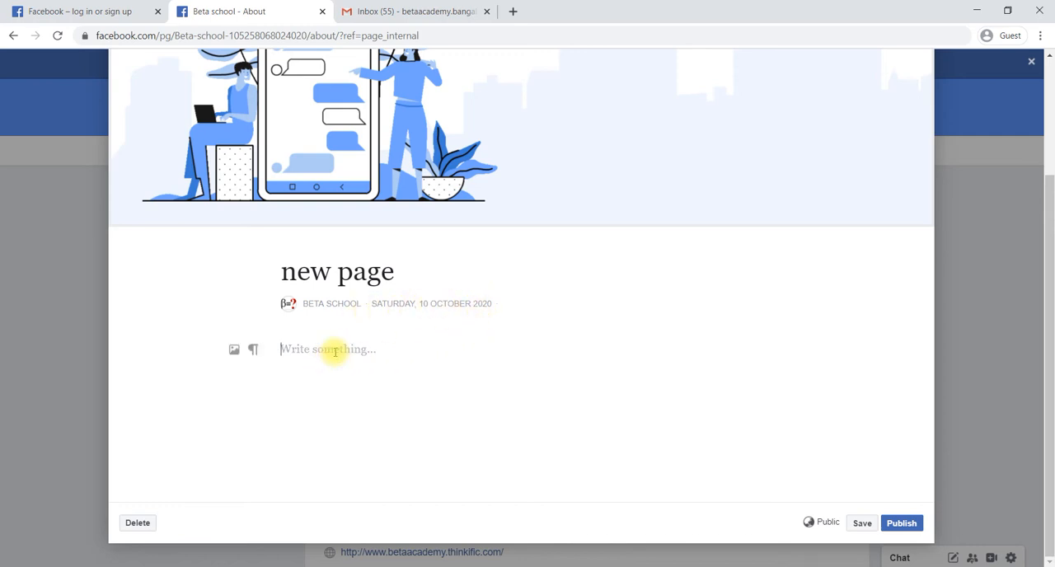
text(bfhdsbf fjhdsjfhd bfhjf hfjdshf fdjhf dfjh)
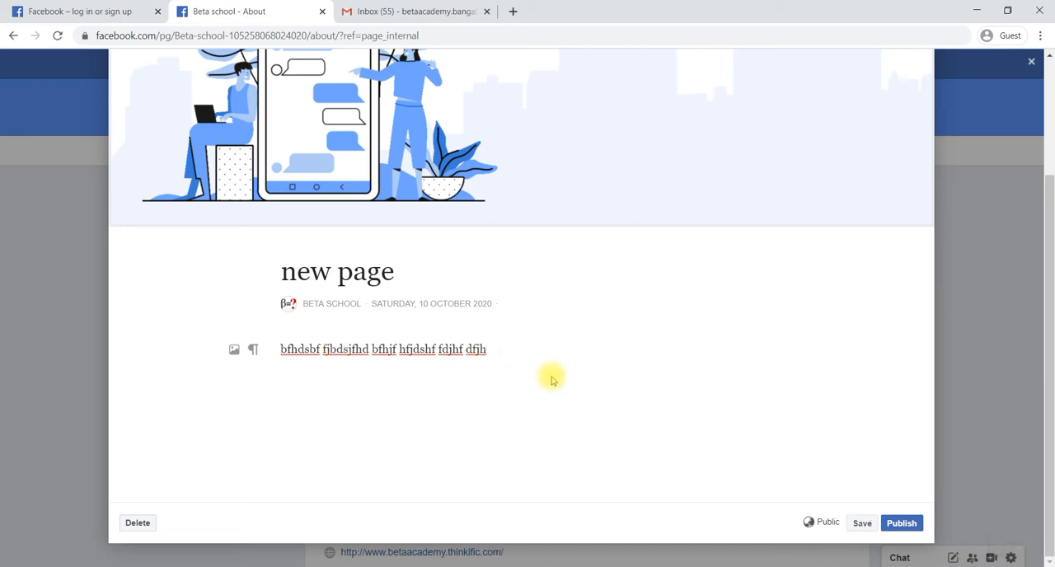
click(902, 524)
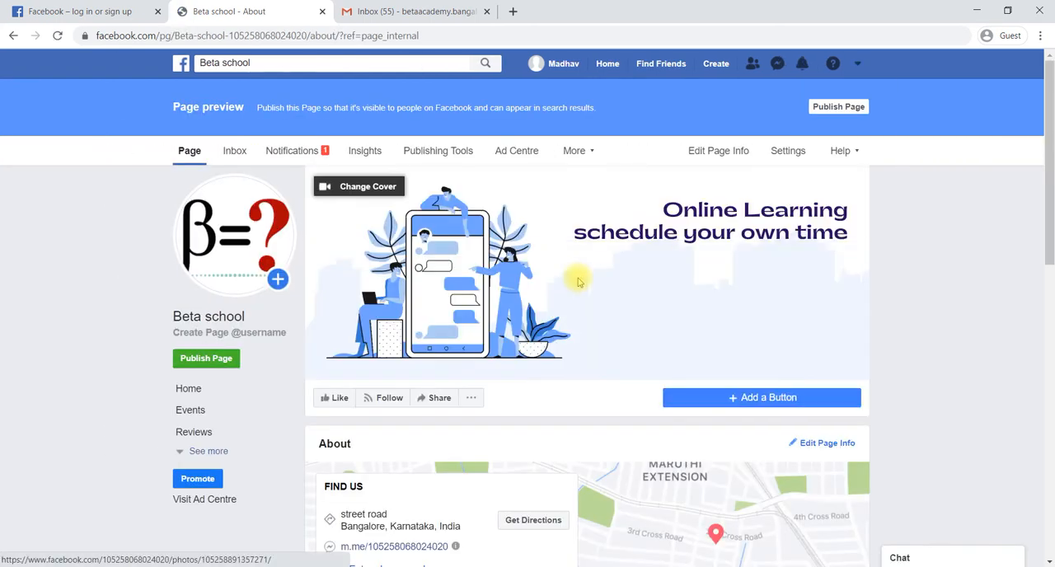
Check the published story in the About section and start adding an action button to the Page
scroll(726, 349, down, 5)
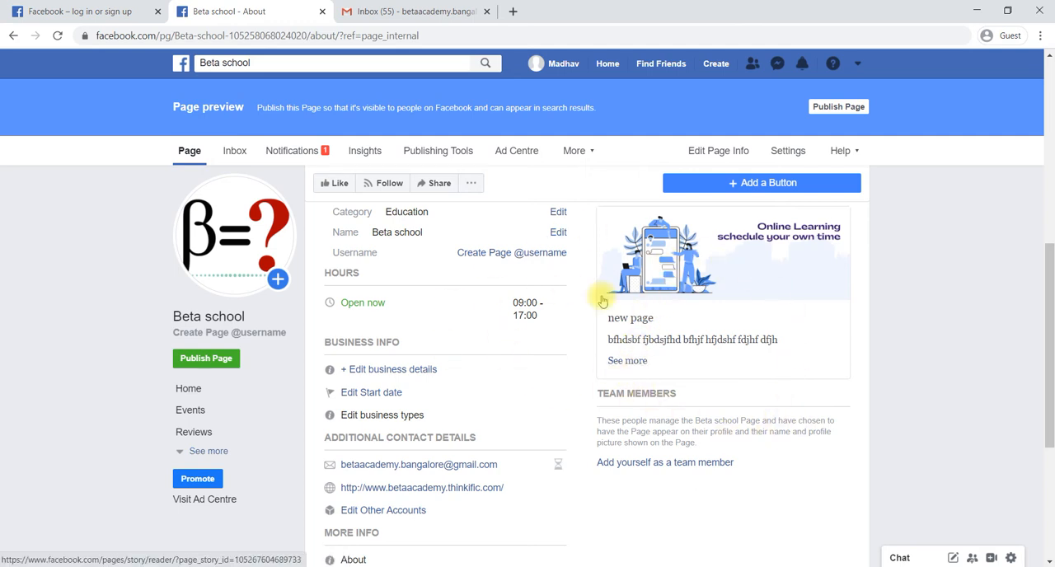
scroll(603, 301, down, 3)
scroll(603, 300, up, 7)
scroll(603, 300, up, 2)
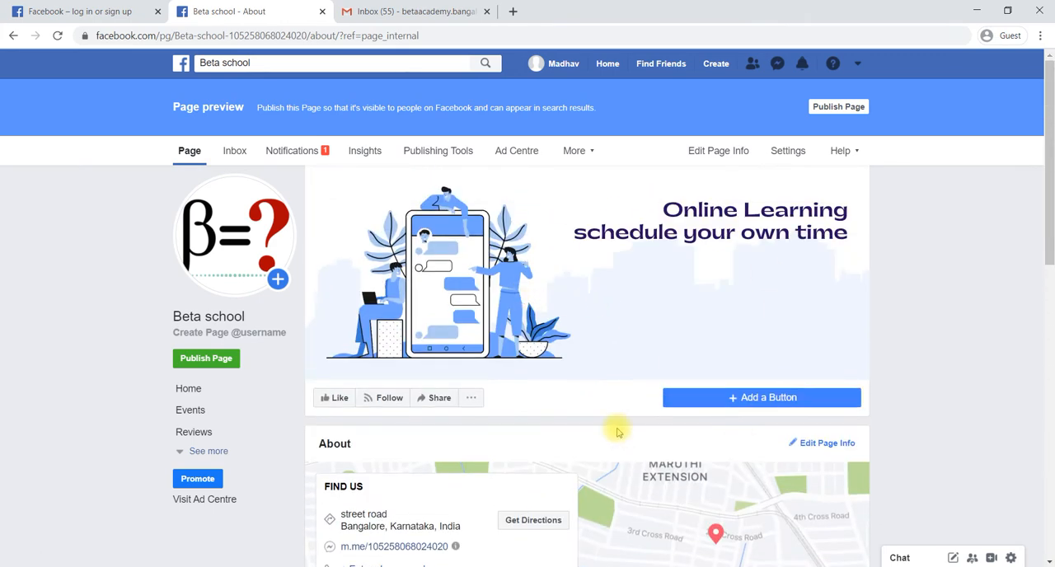
scroll(618, 430, down, 1)
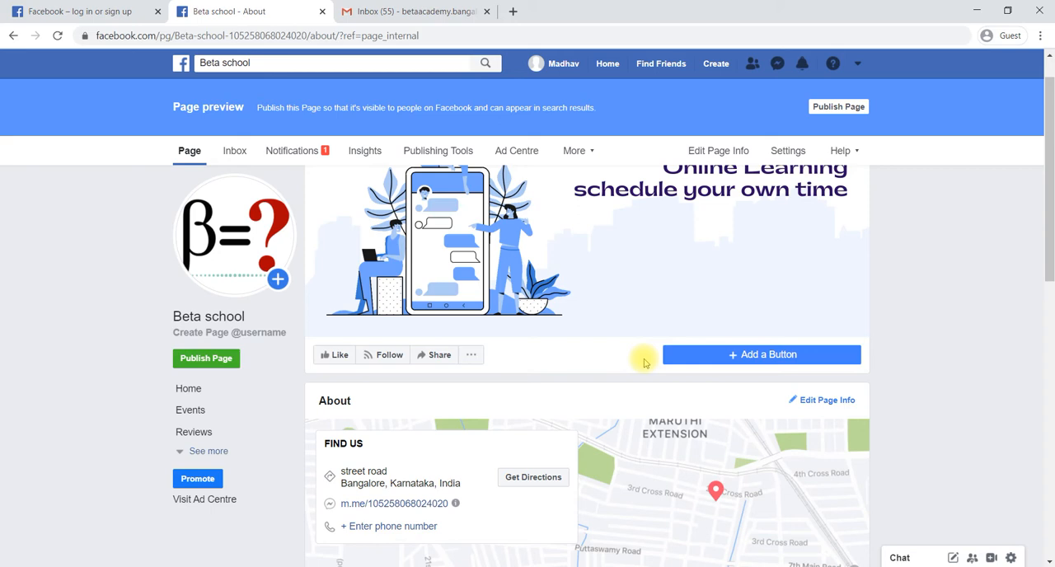
click(747, 356)
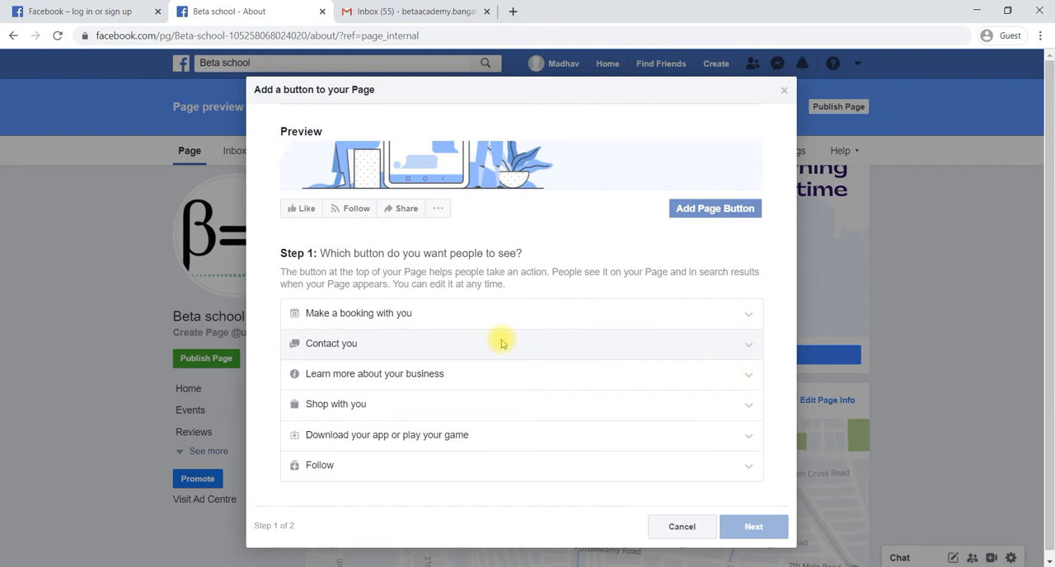
Examine the button choices offered for booking, contact, learning about the business, shopping, and apps or games
click(754, 316)
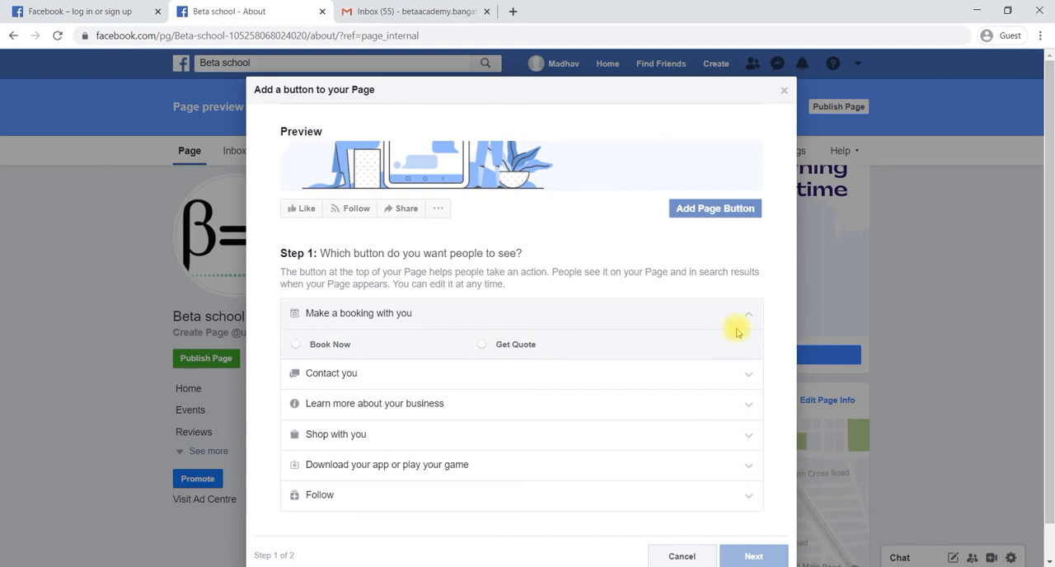
click(746, 381)
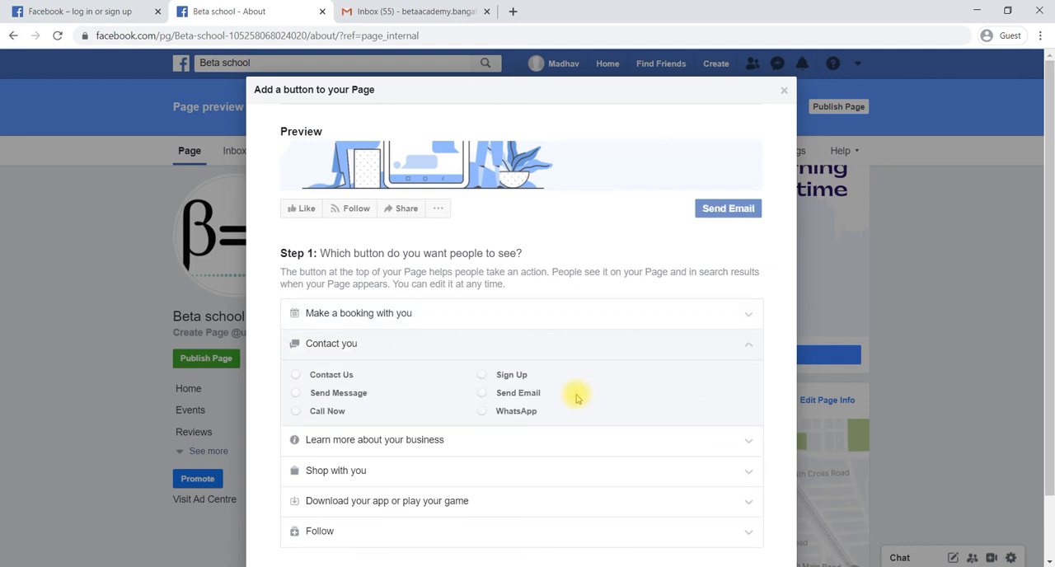
scroll(574, 395, down, 1)
scroll(577, 398, down, 1)
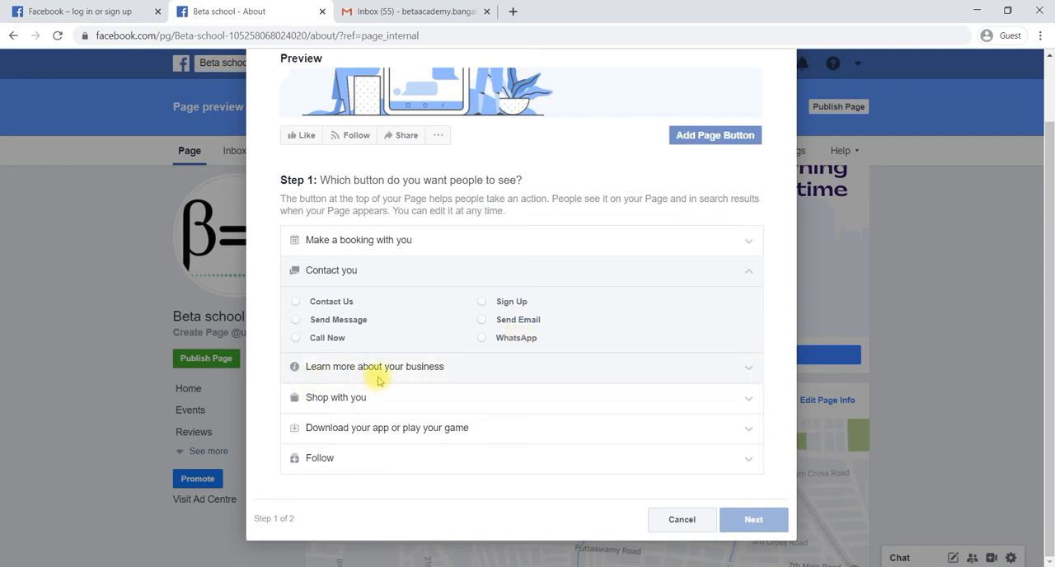
click(529, 378)
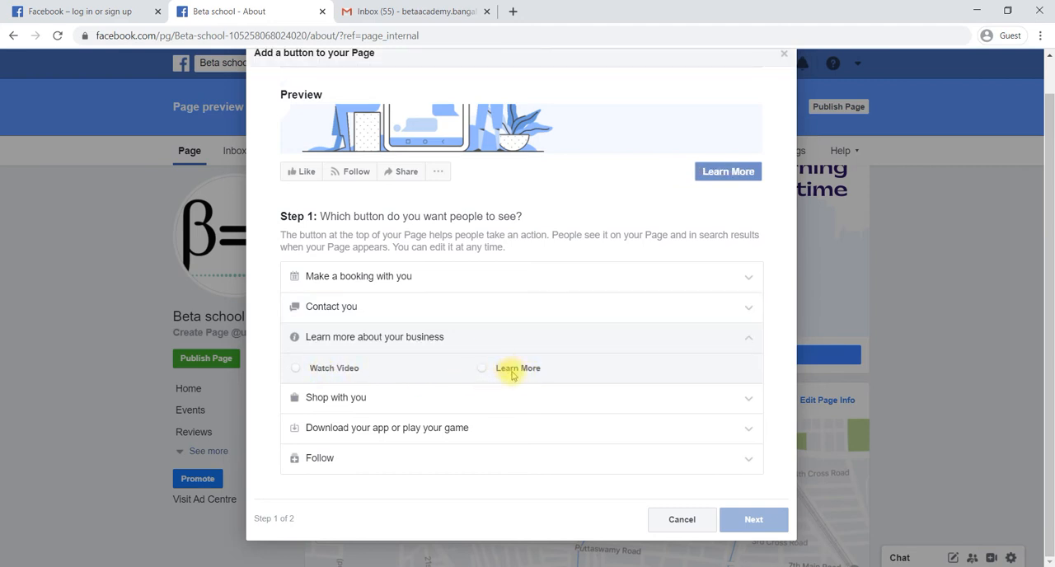
click(478, 400)
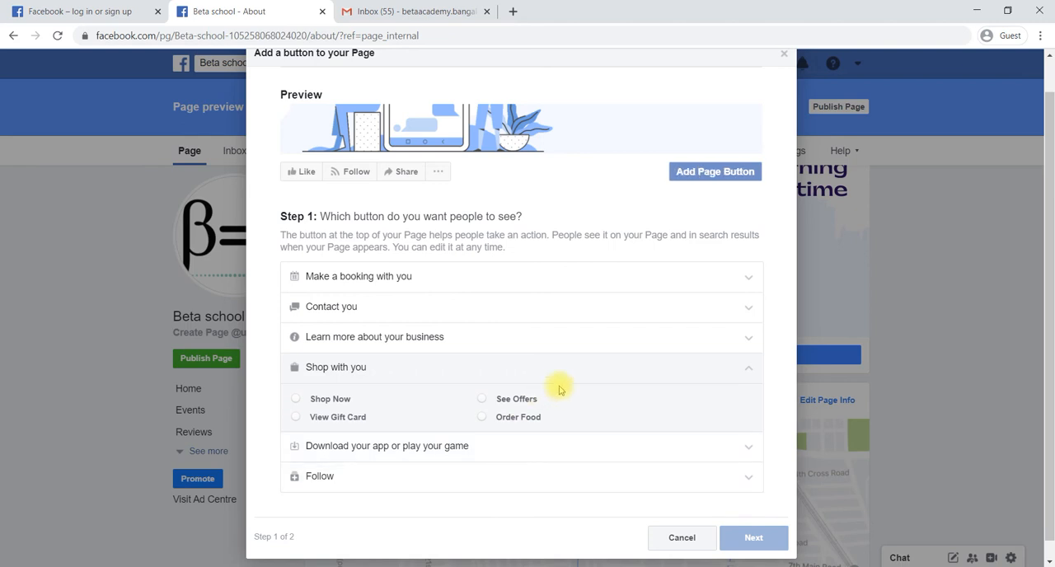
scroll(559, 389, up, 1)
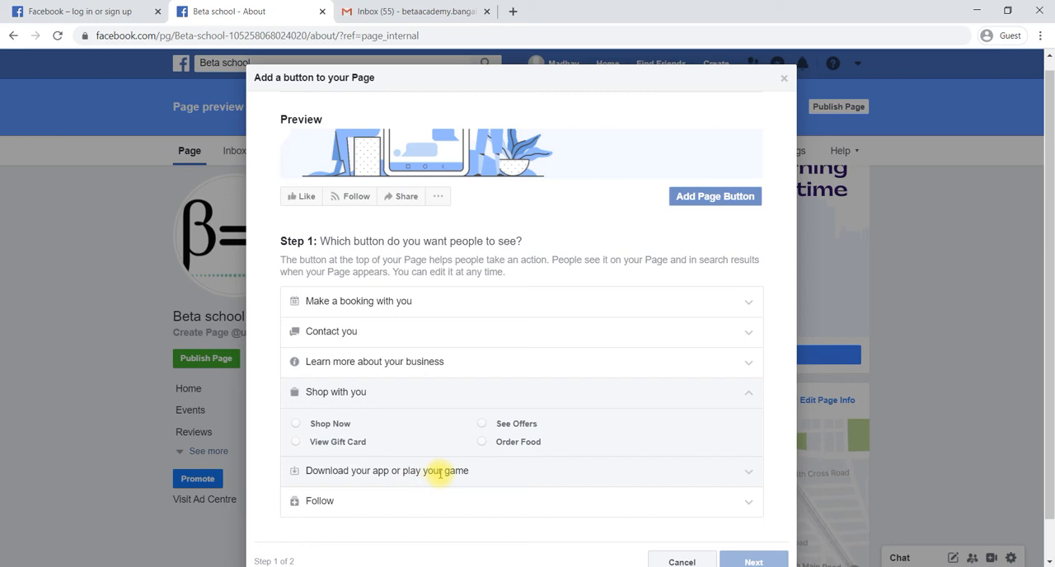
click(503, 472)
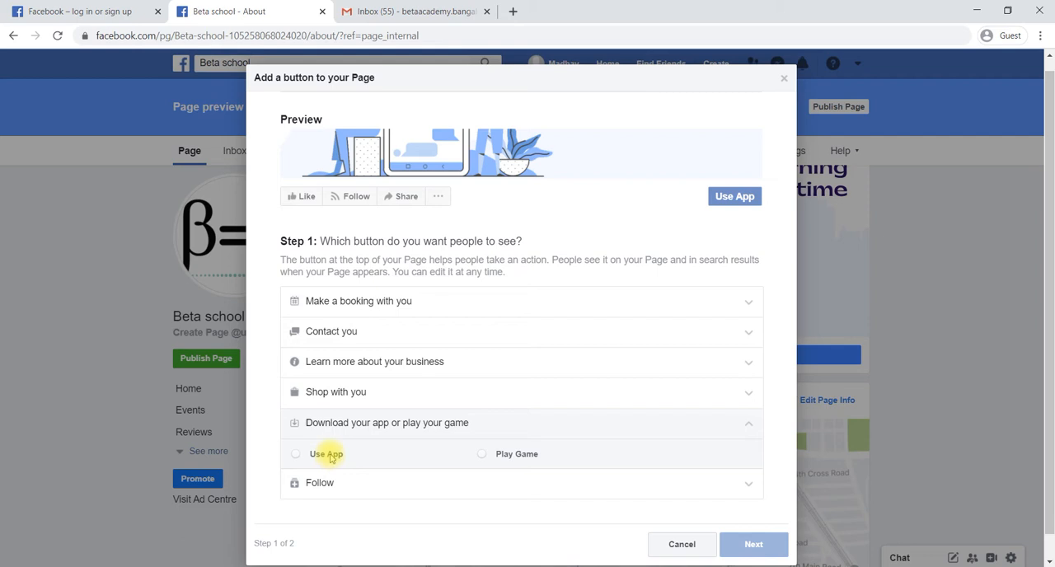
scroll(455, 414, up, 1)
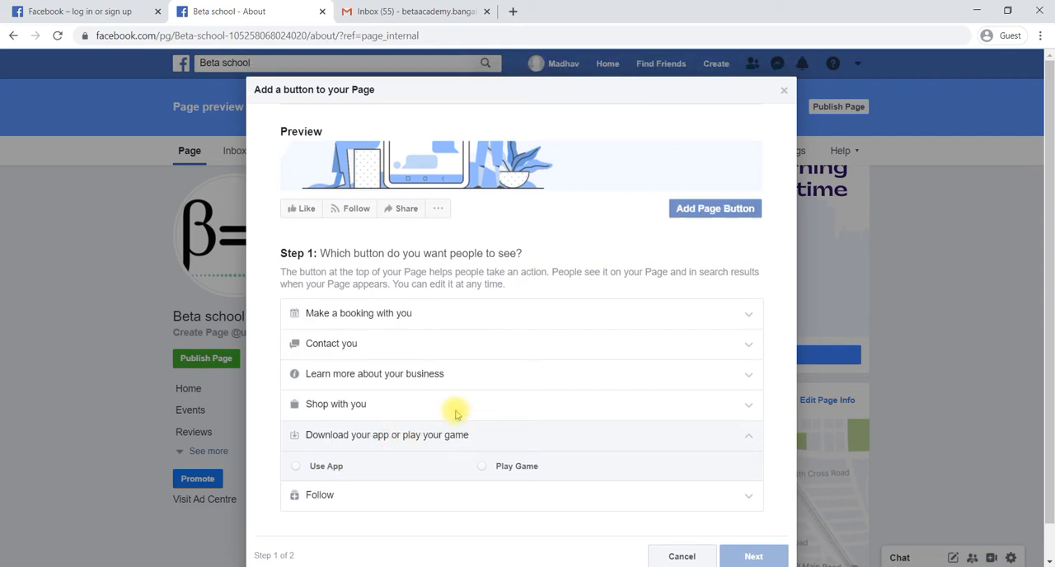
Choose Learn More from the "Learn more about your business" options as the Page's button and continue to its destination
click(406, 347)
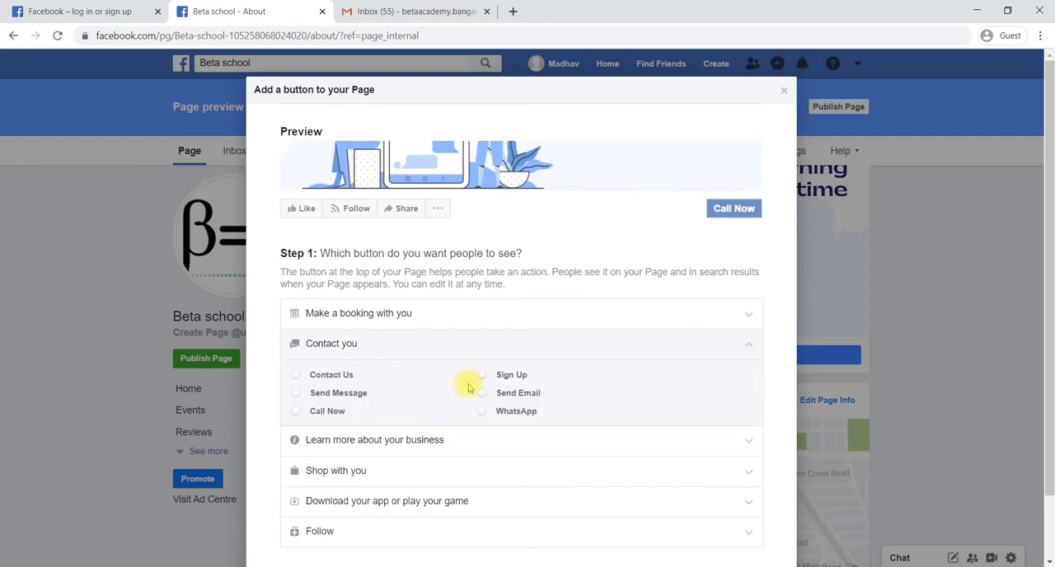
click(407, 439)
scroll(405, 440, down, 1)
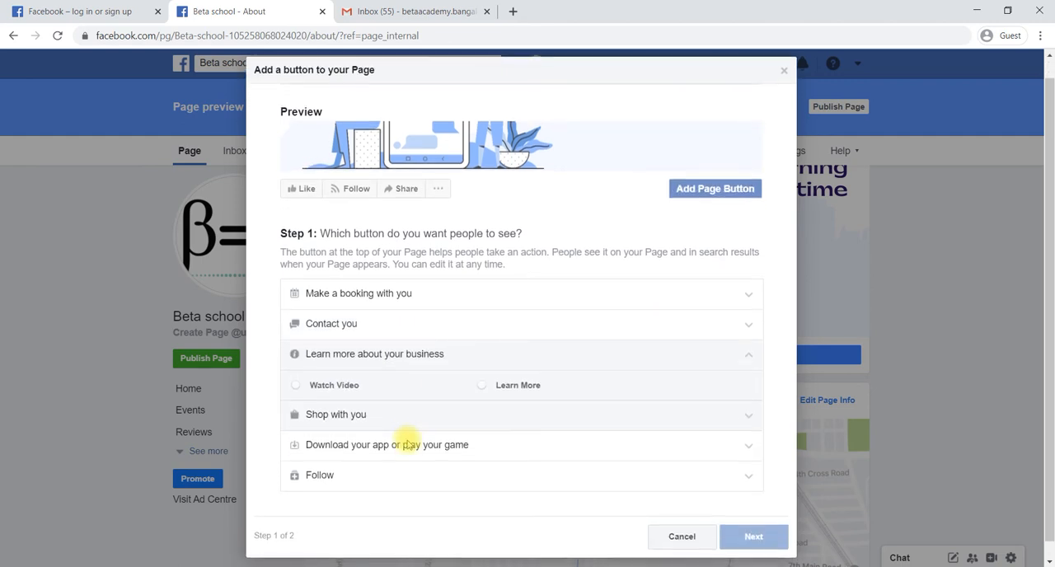
click(481, 381)
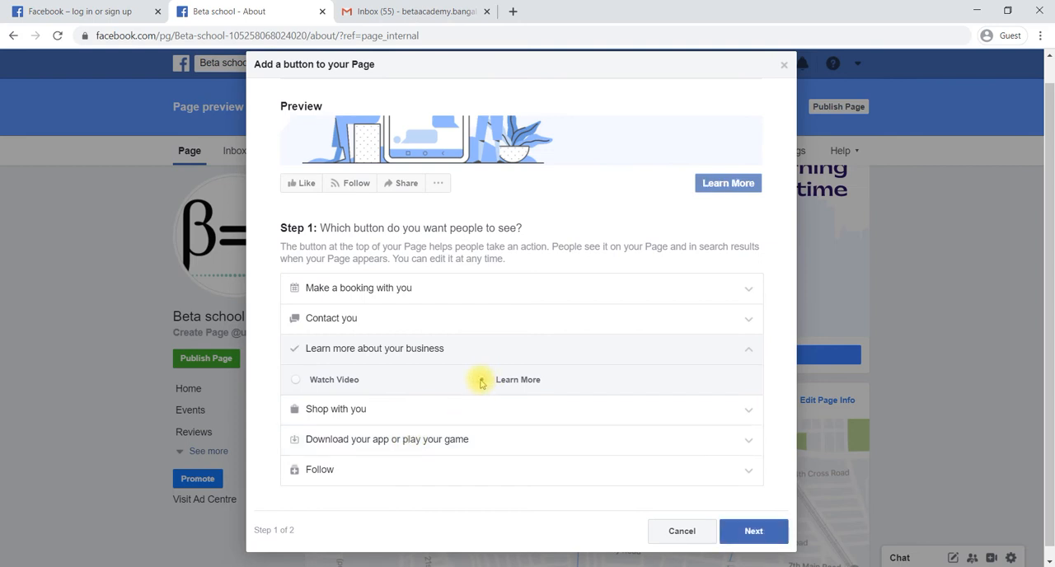
click(753, 532)
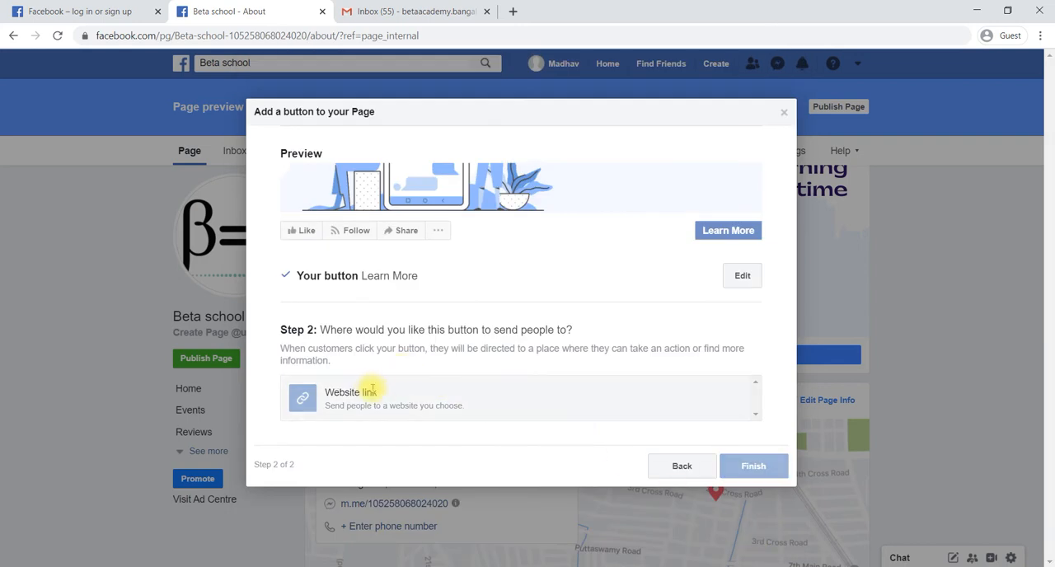
click(395, 400)
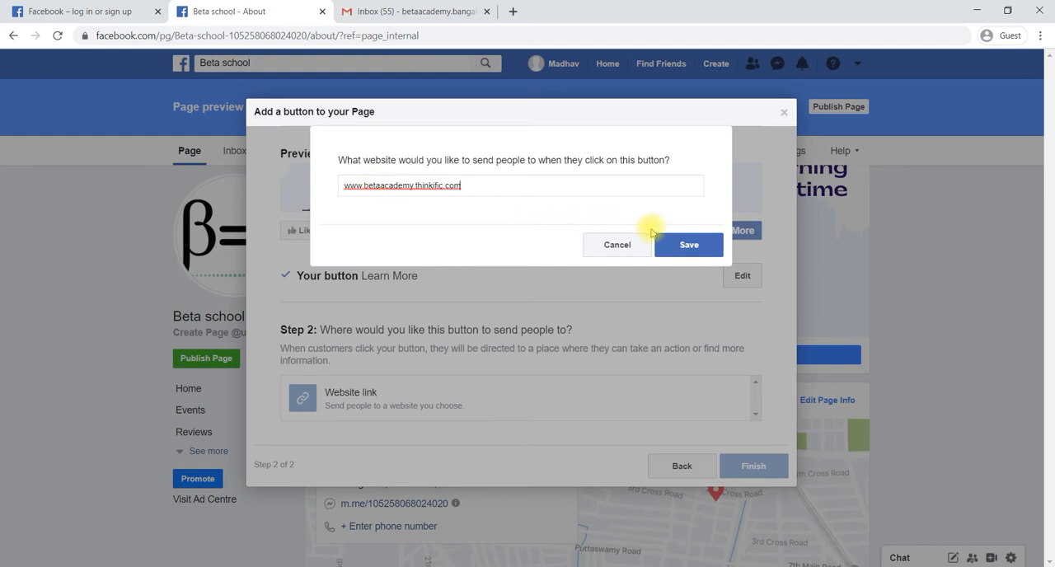
click(683, 243)
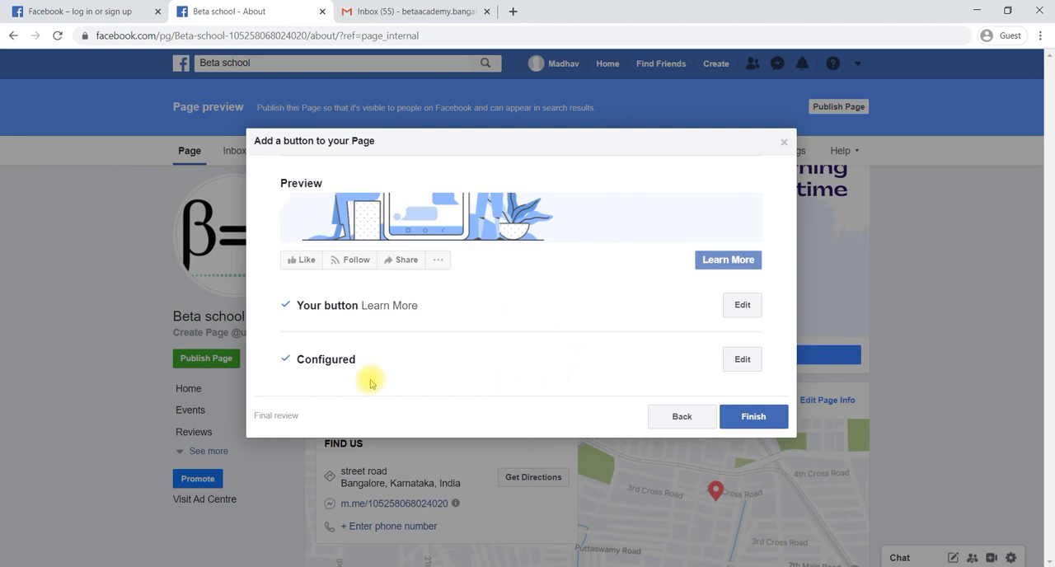
click(753, 419)
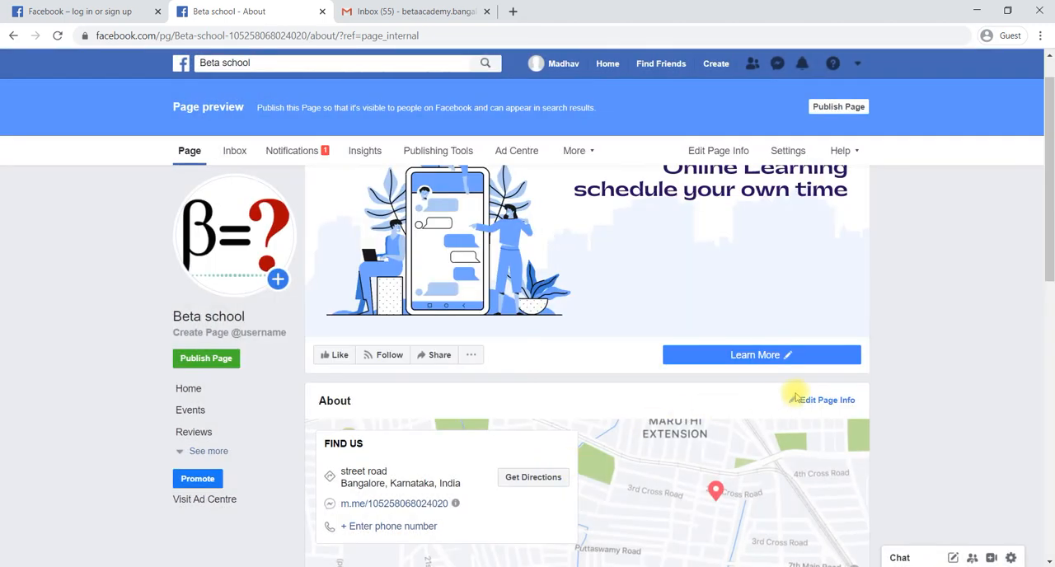
Test the Learn More button's website link and return to the Beta school Page
mouse_move(760, 364)
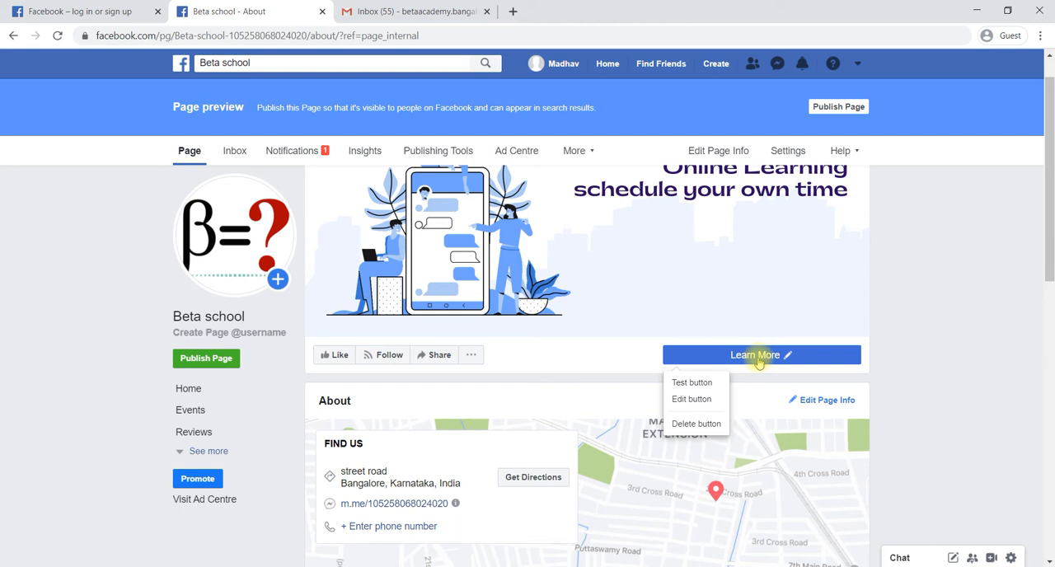
click(699, 383)
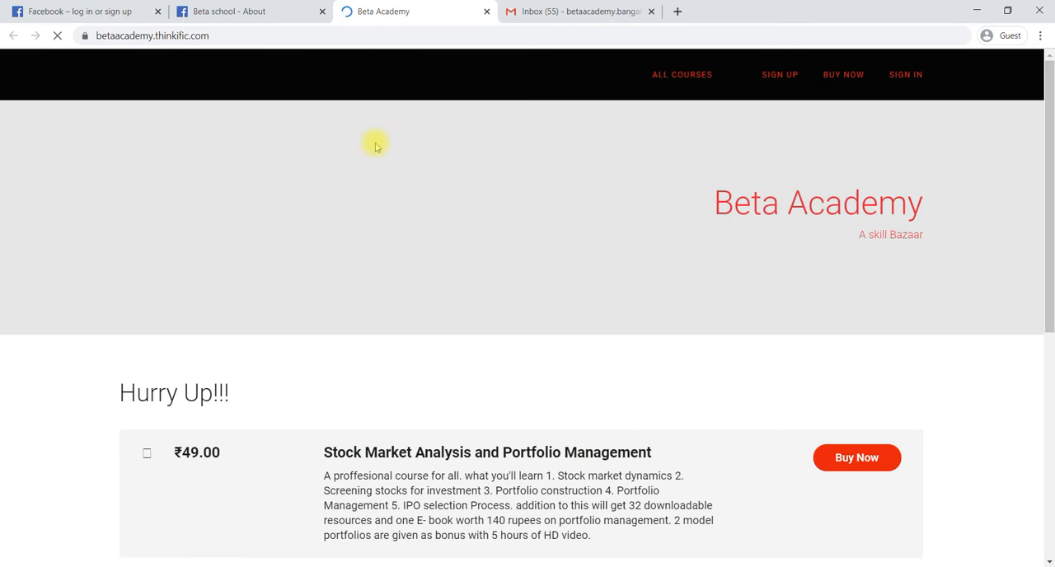
click(253, 6)
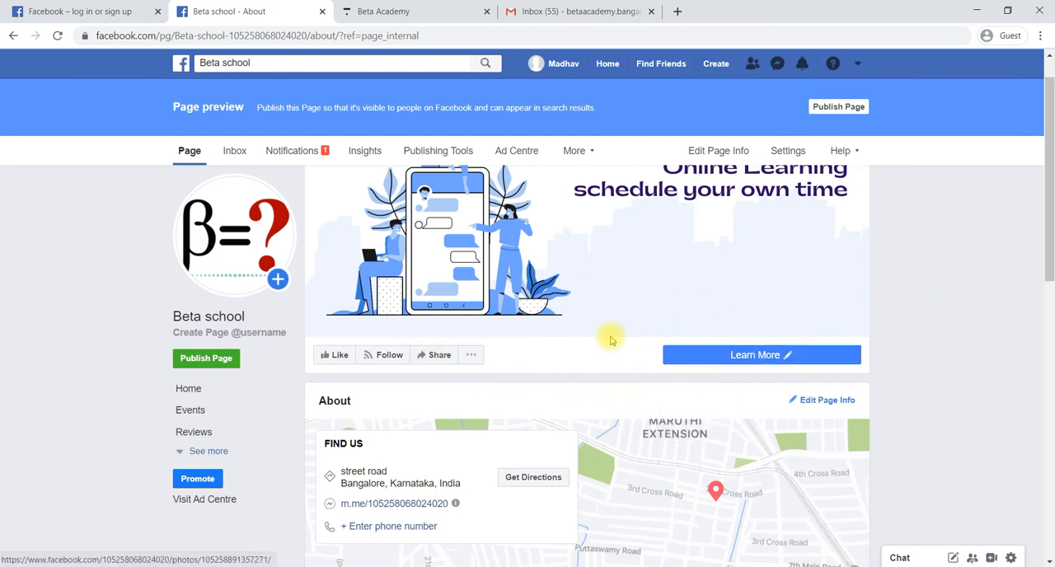
scroll(611, 340, down, 1)
scroll(608, 341, up, 2)
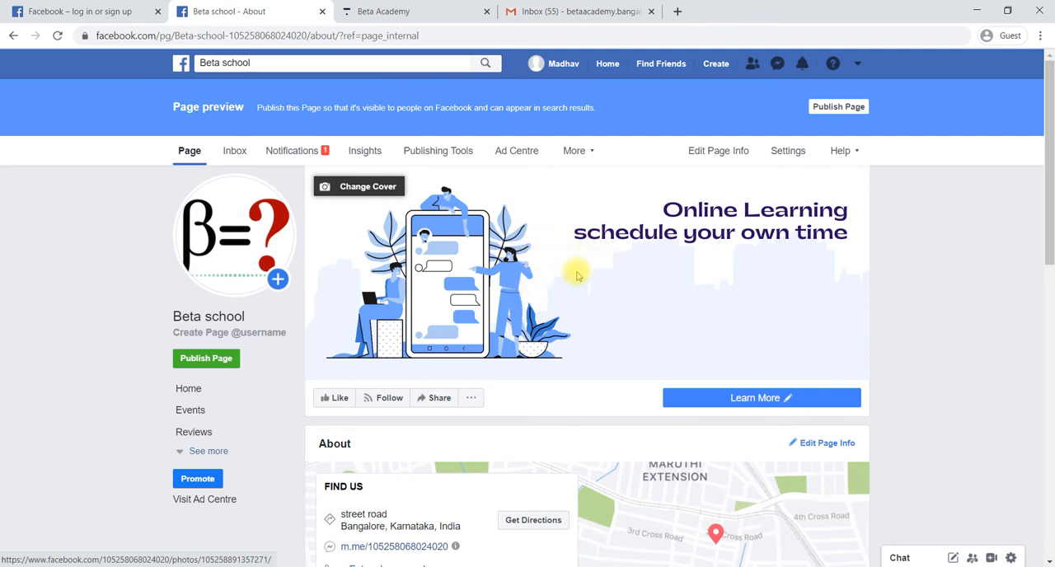
click(578, 277)
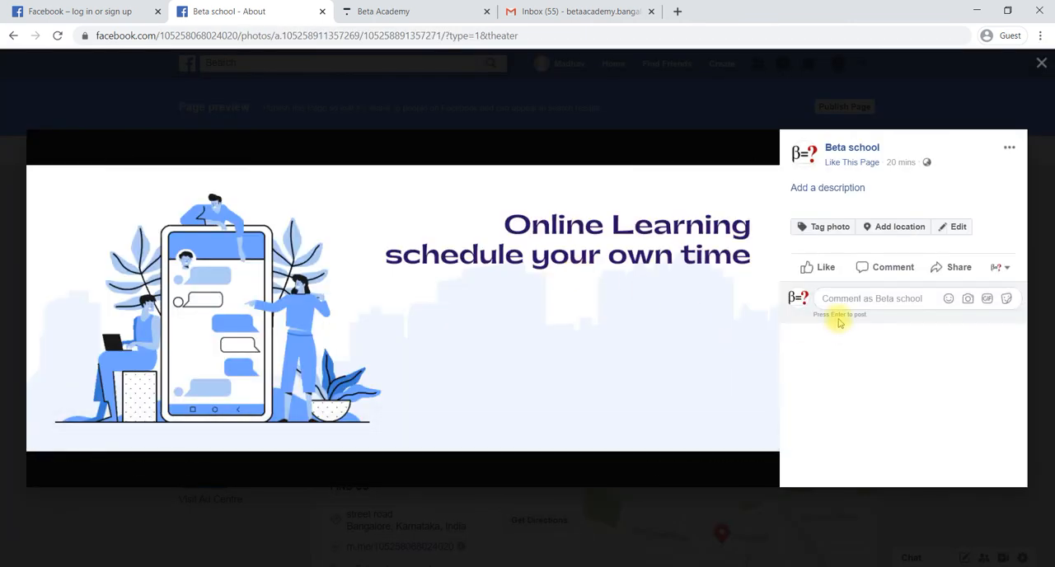
click(833, 294)
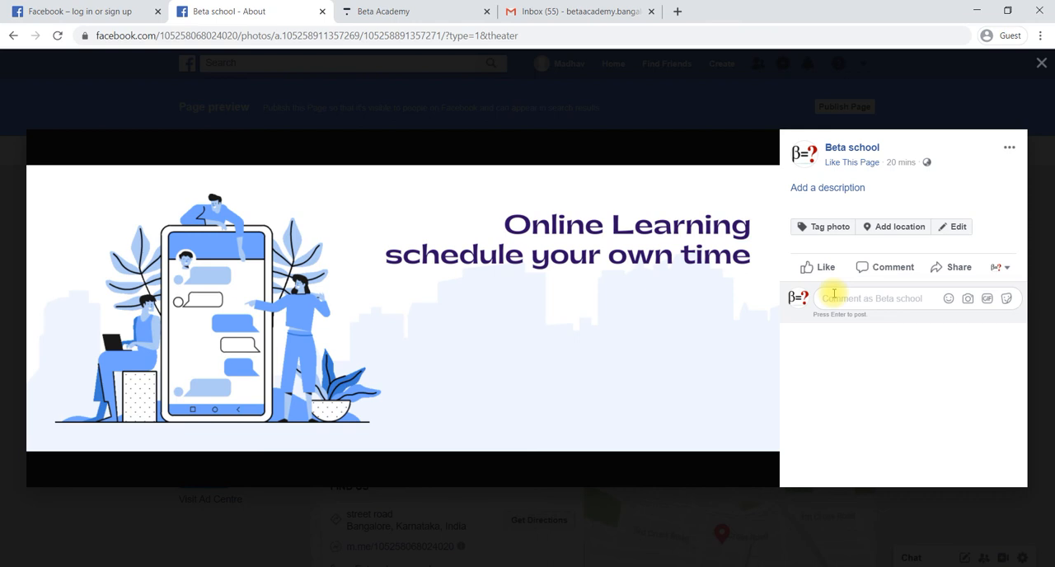
click(829, 188)
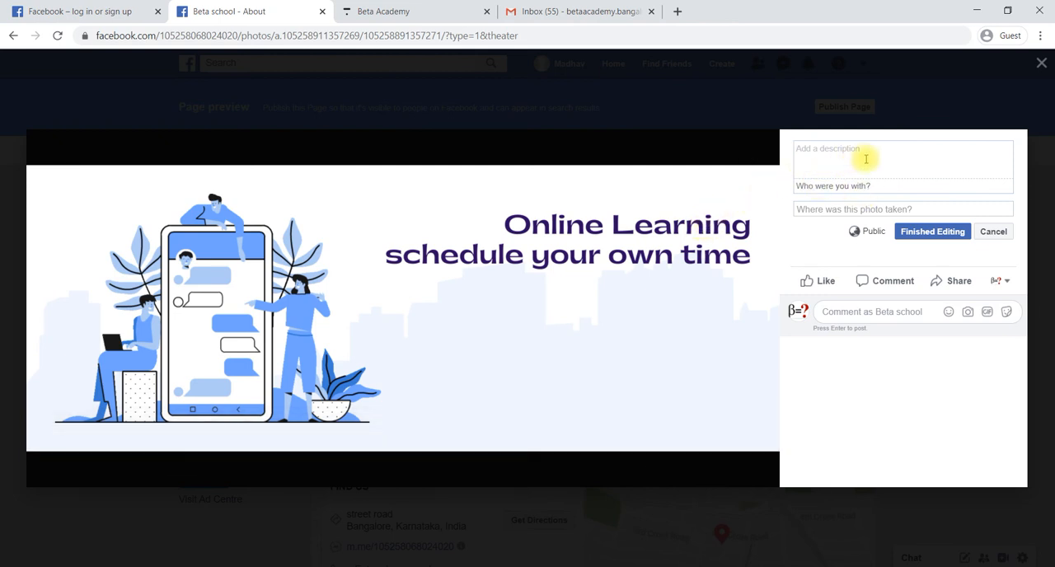
click(840, 164)
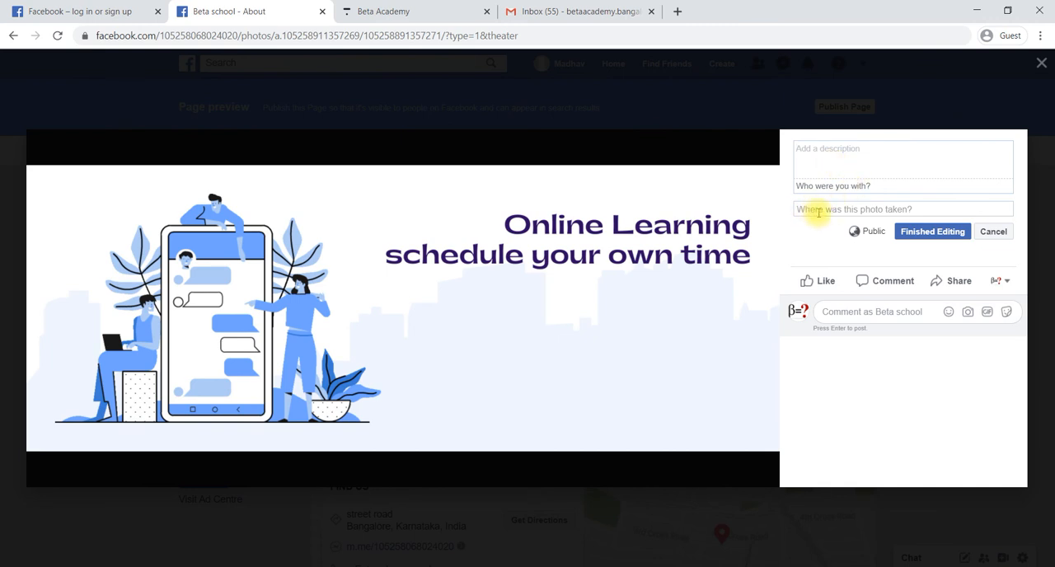
click(819, 212)
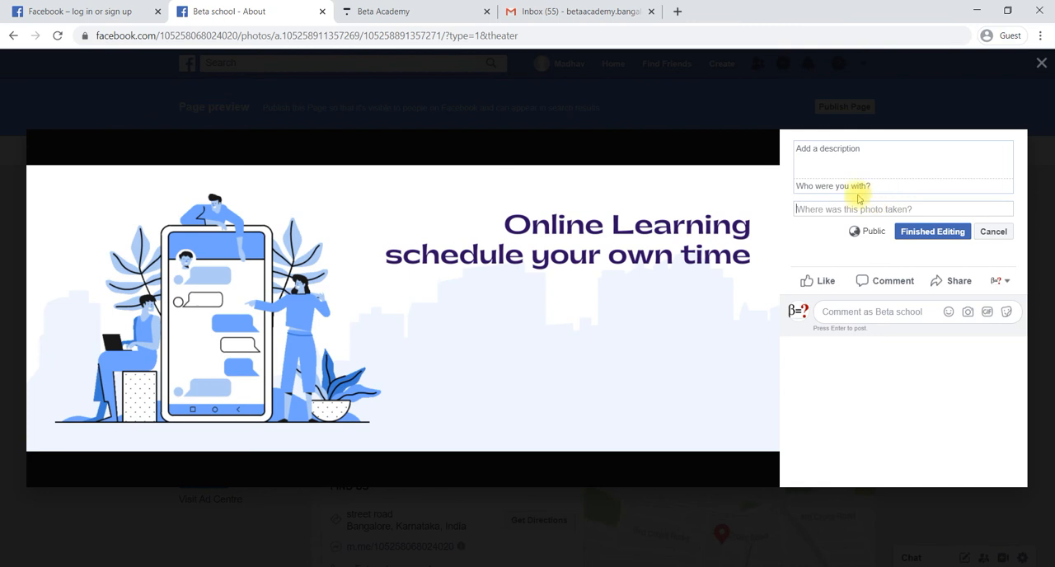
click(828, 166)
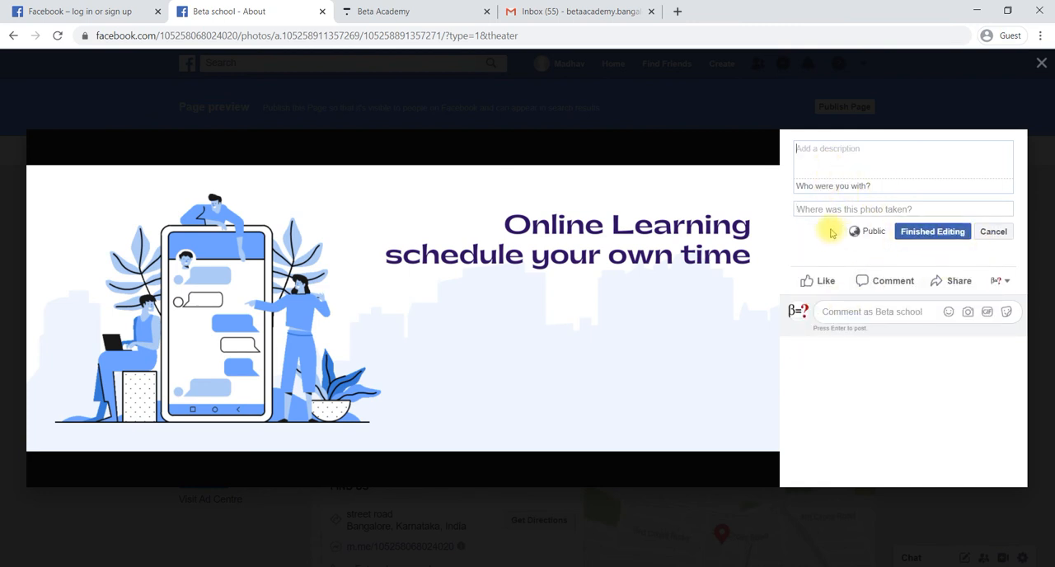
click(994, 233)
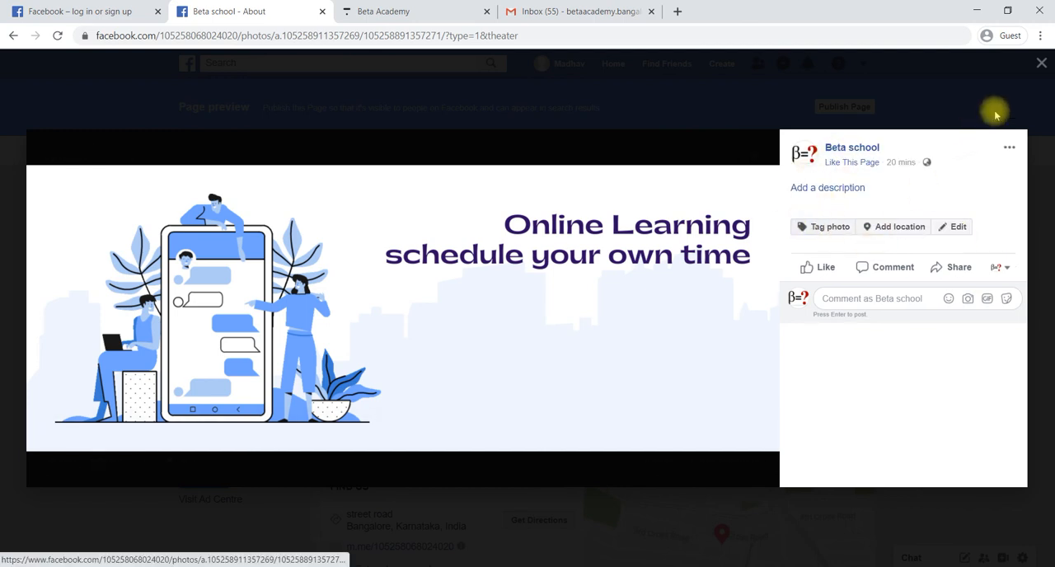
click(1041, 62)
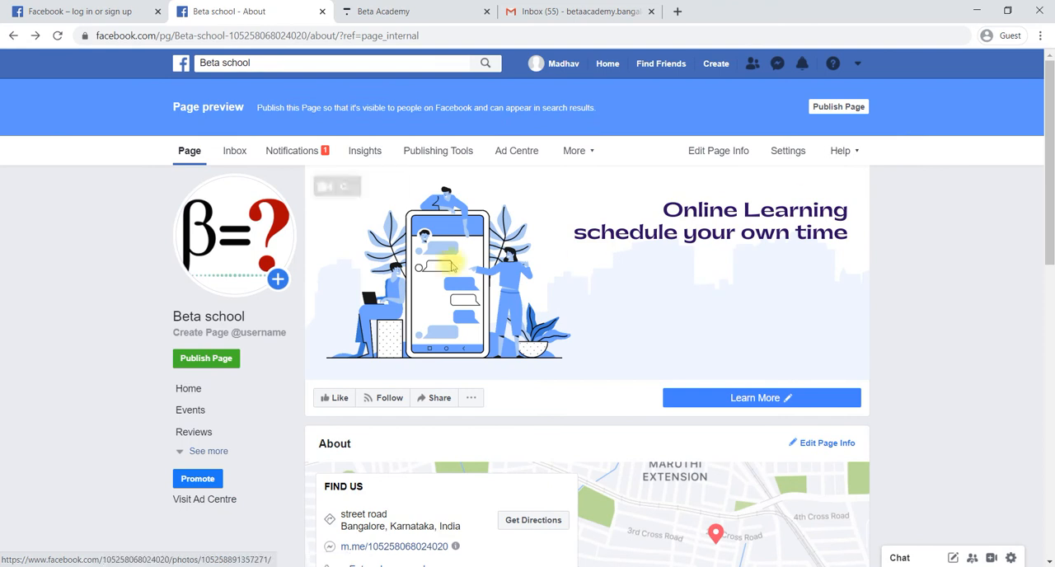
click(236, 209)
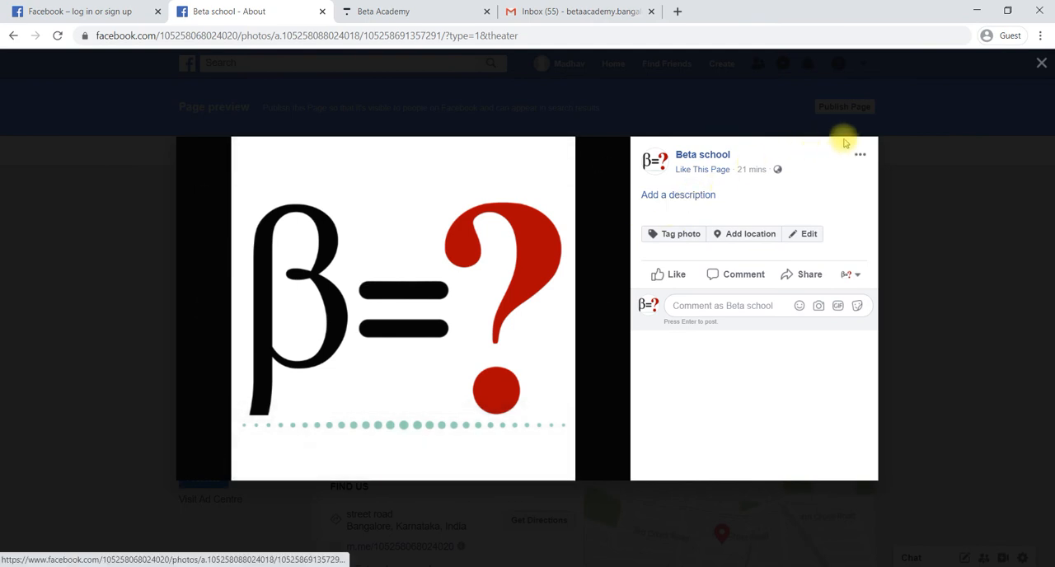
click(1040, 64)
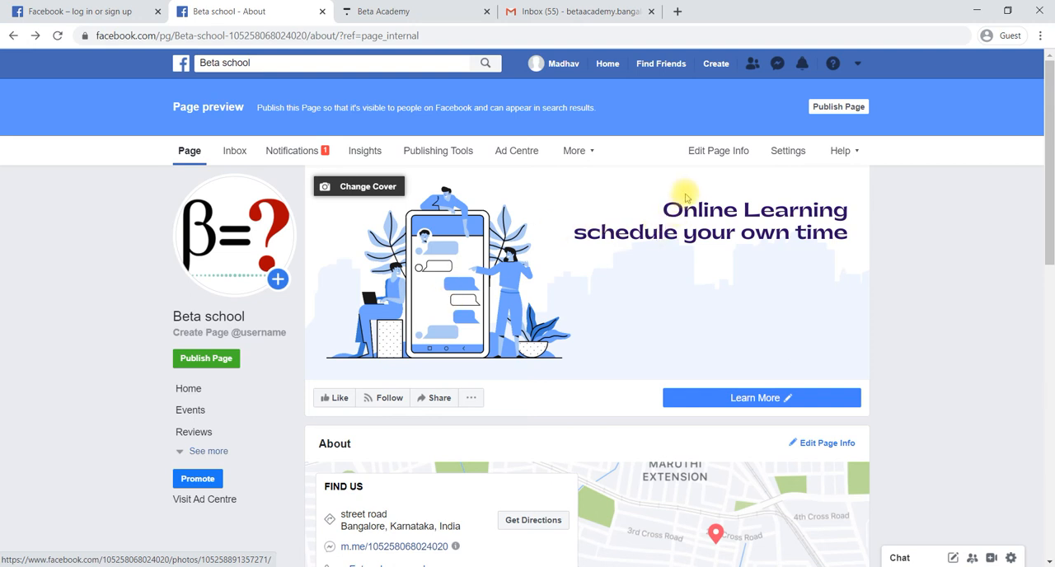
Look over the Page's general settings and return to the Page
click(788, 153)
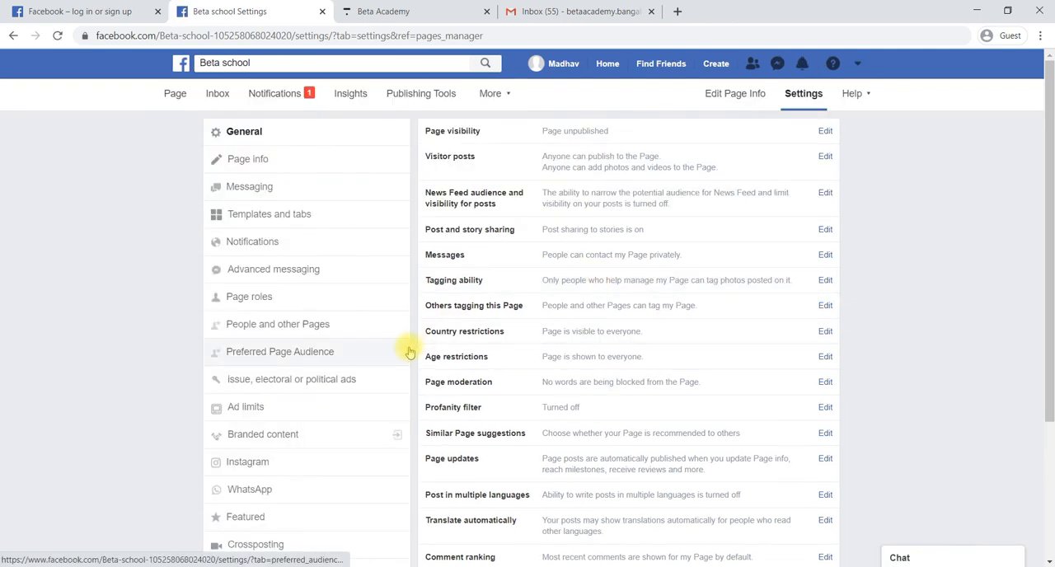
scroll(410, 352, down, 1)
scroll(410, 352, up, 1)
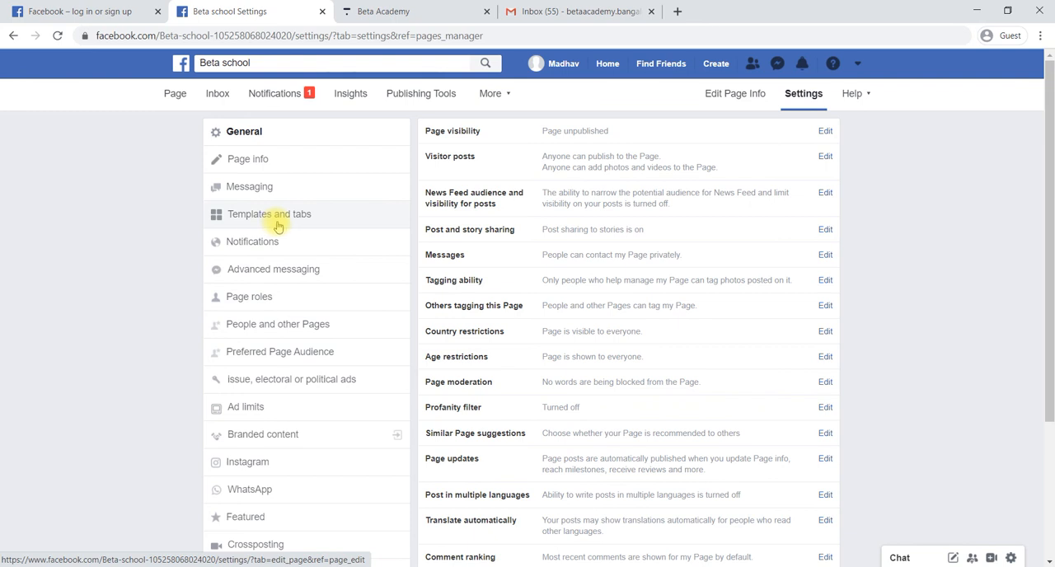
click(174, 96)
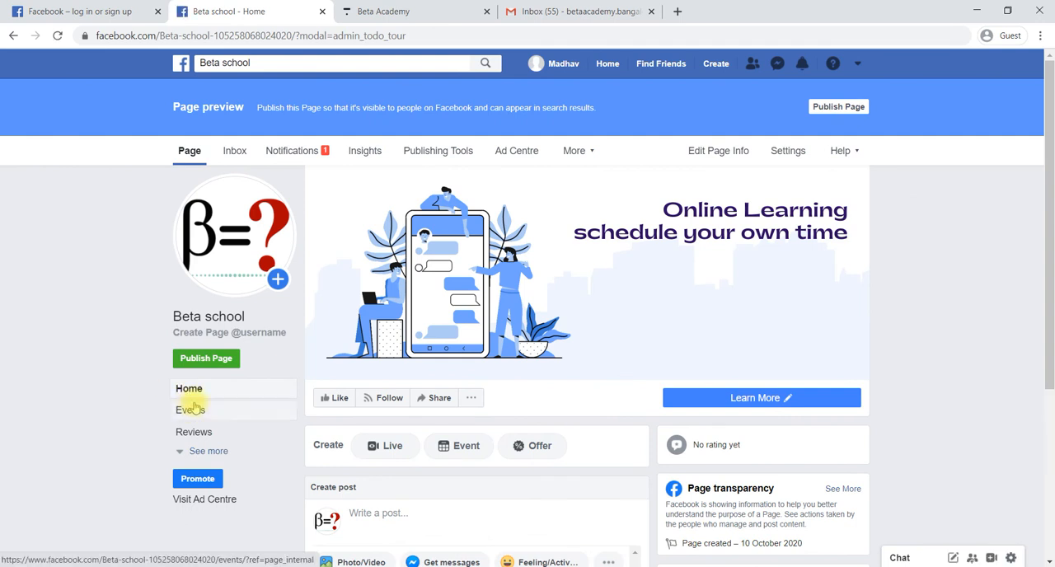
Expand the Page's section list and review its tabs from Home to Community
click(207, 453)
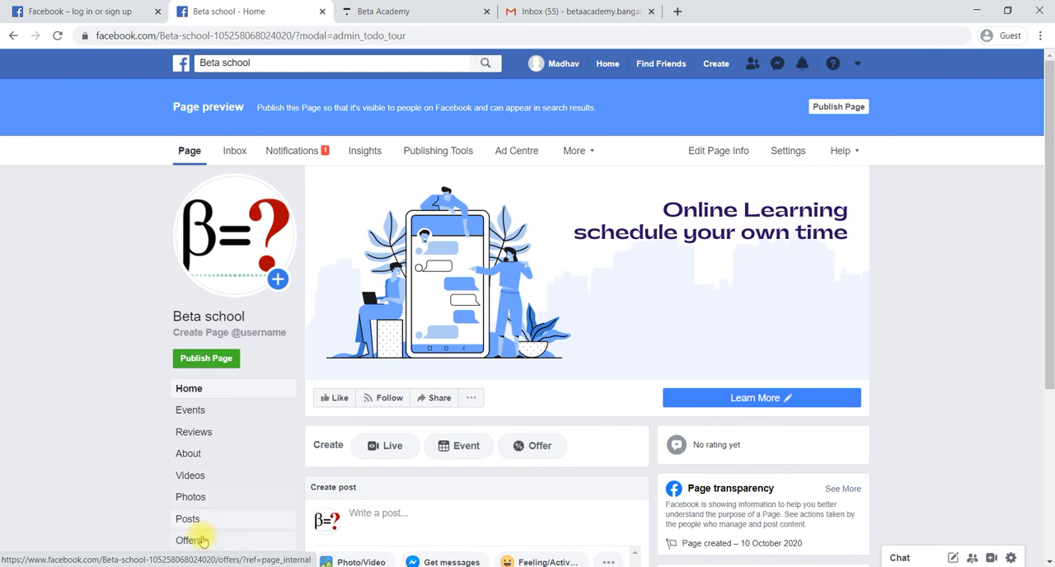
scroll(202, 537, down, 1)
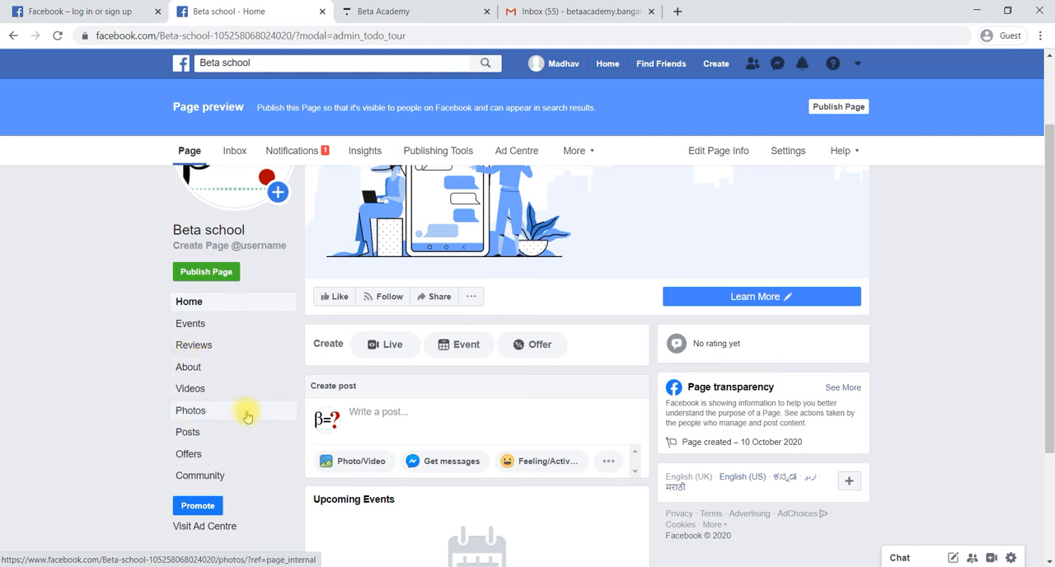
scroll(246, 416, up, 2)
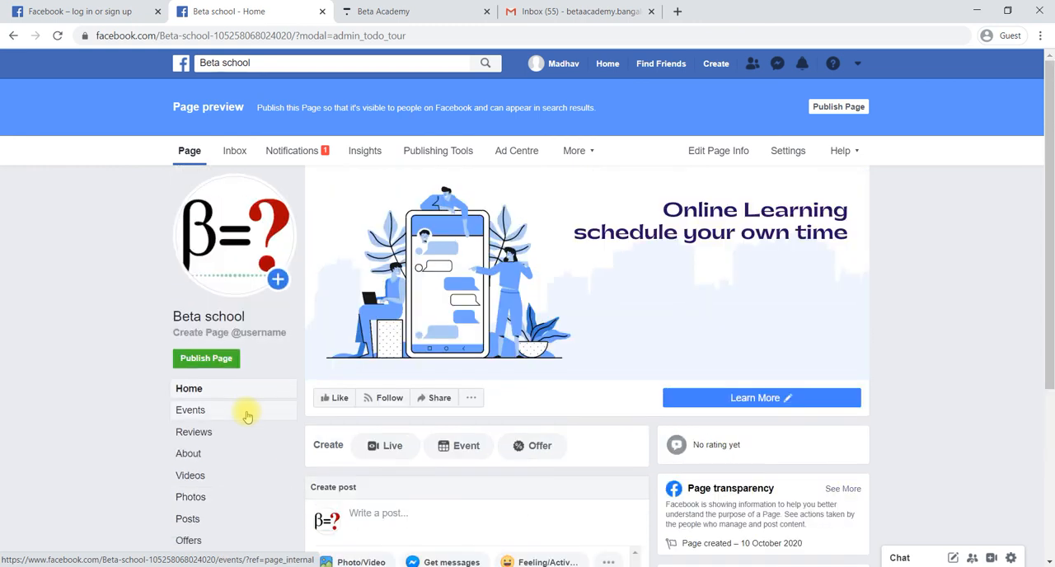
In the Templates and tabs settings, reorder the Page's tabs so About follows Home and Reviews follows About
click(789, 153)
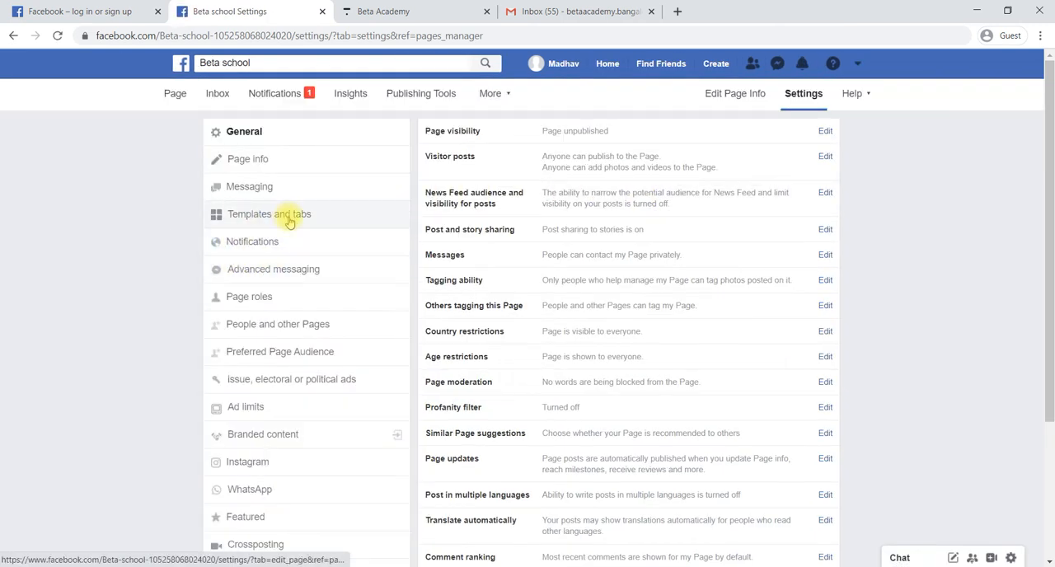
click(289, 221)
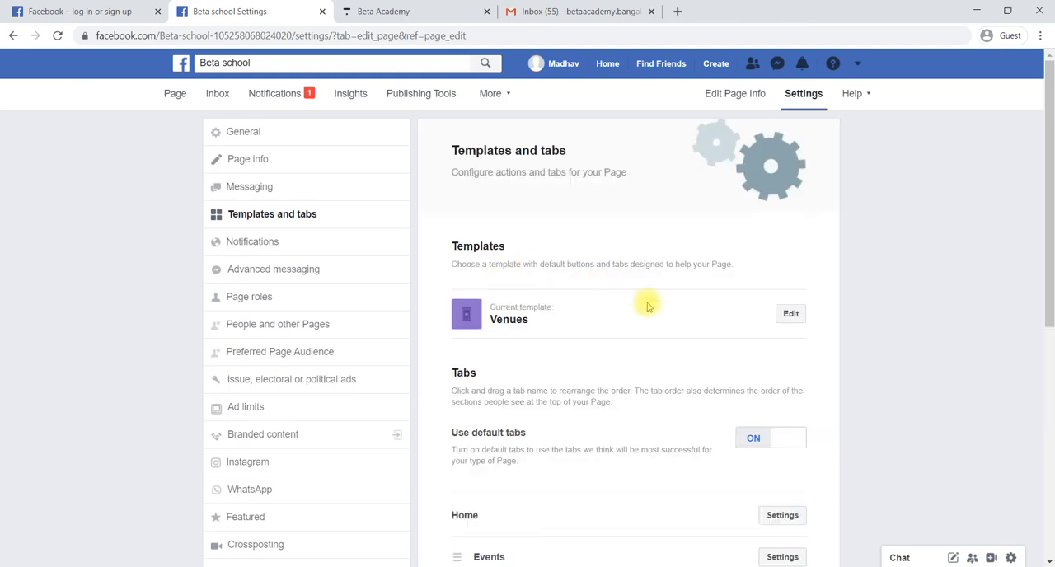
scroll(658, 320, down, 3)
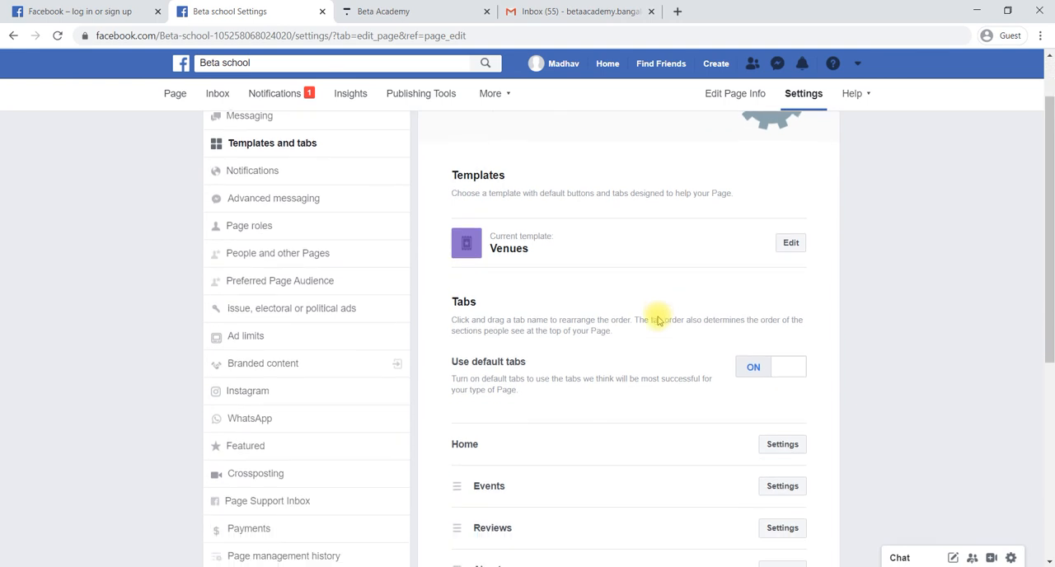
scroll(658, 320, down, 3)
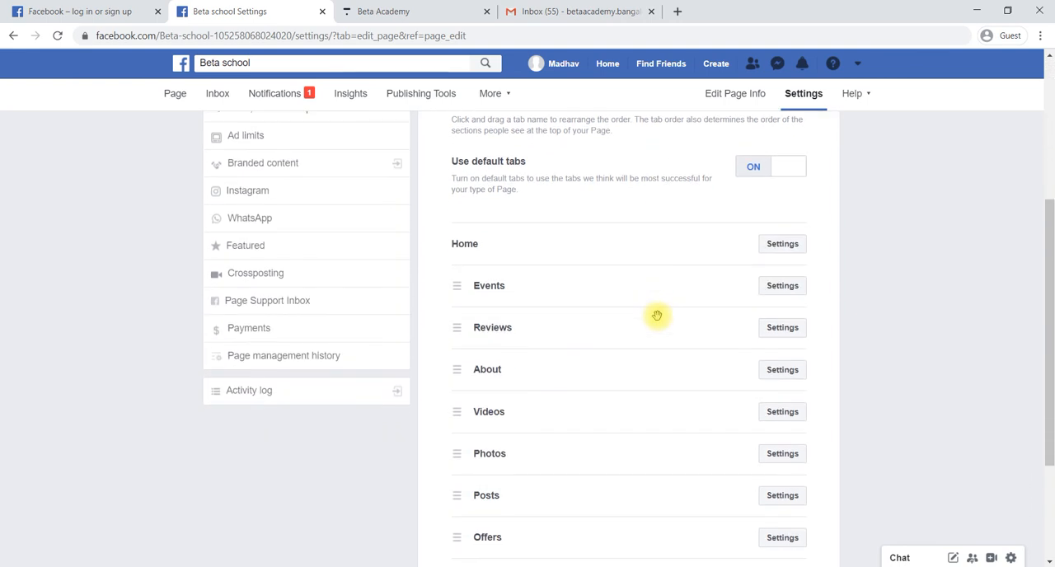
scroll(650, 290, down, 1)
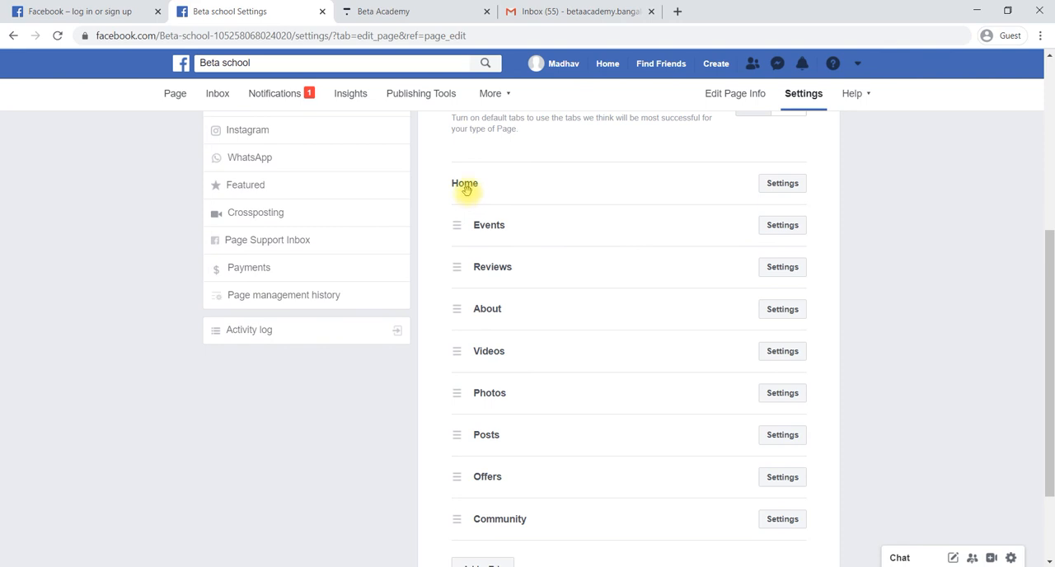
drag(457, 309, 455, 226)
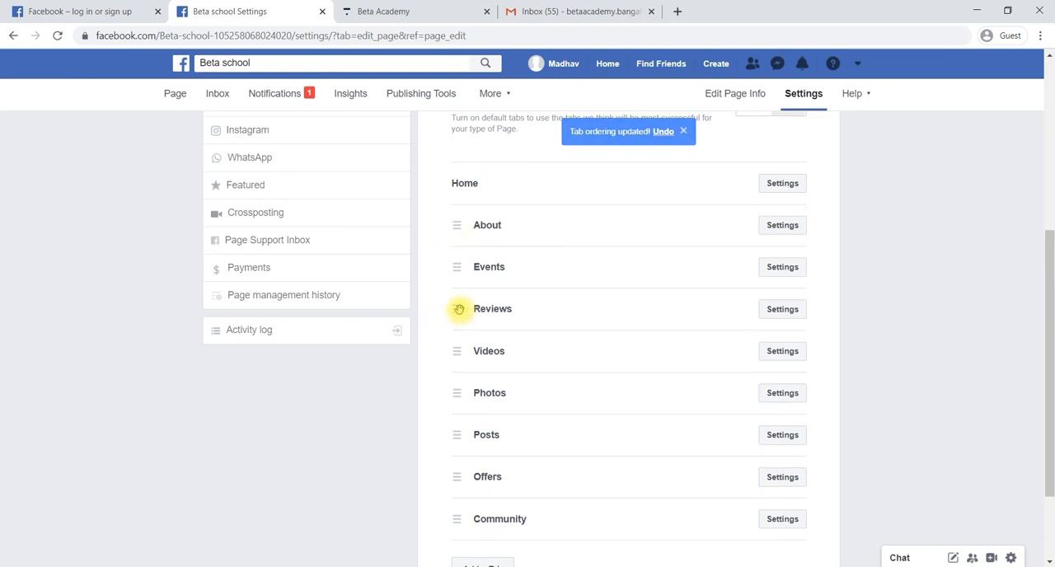
drag(460, 310, 457, 266)
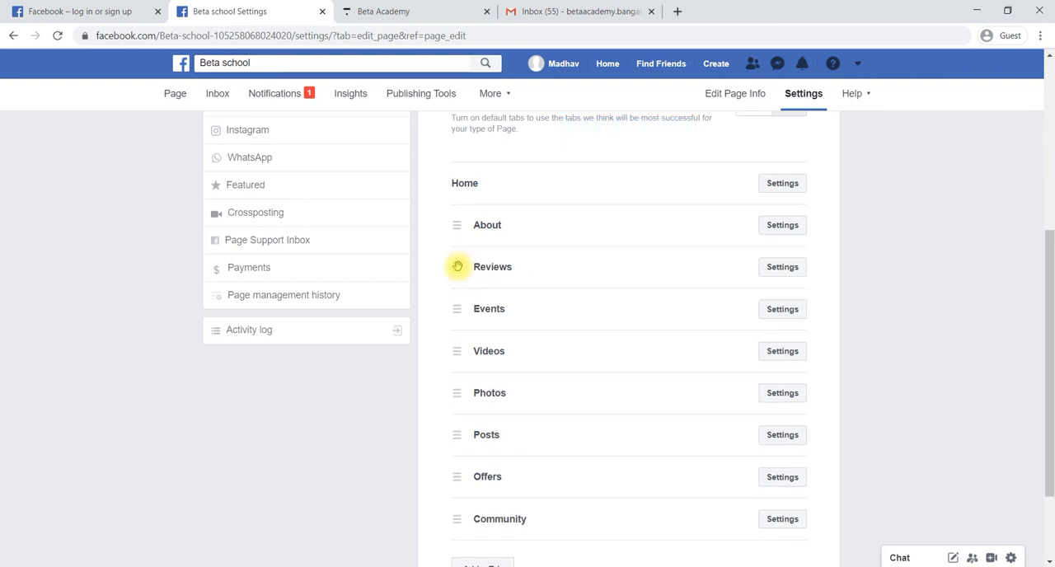
Keep Show reviews turned on for the Reviews tab and save its settings
click(780, 269)
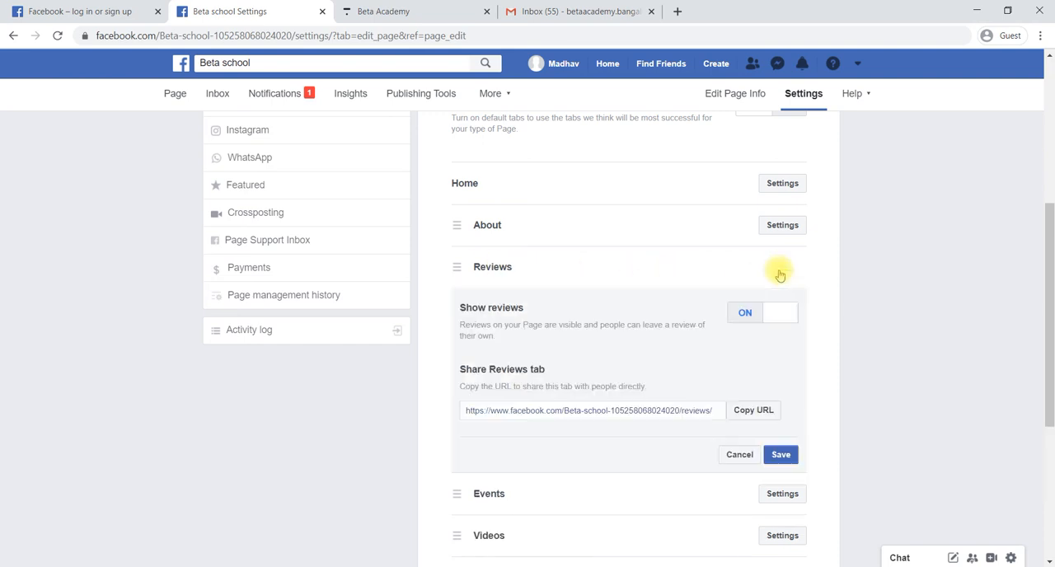
click(752, 322)
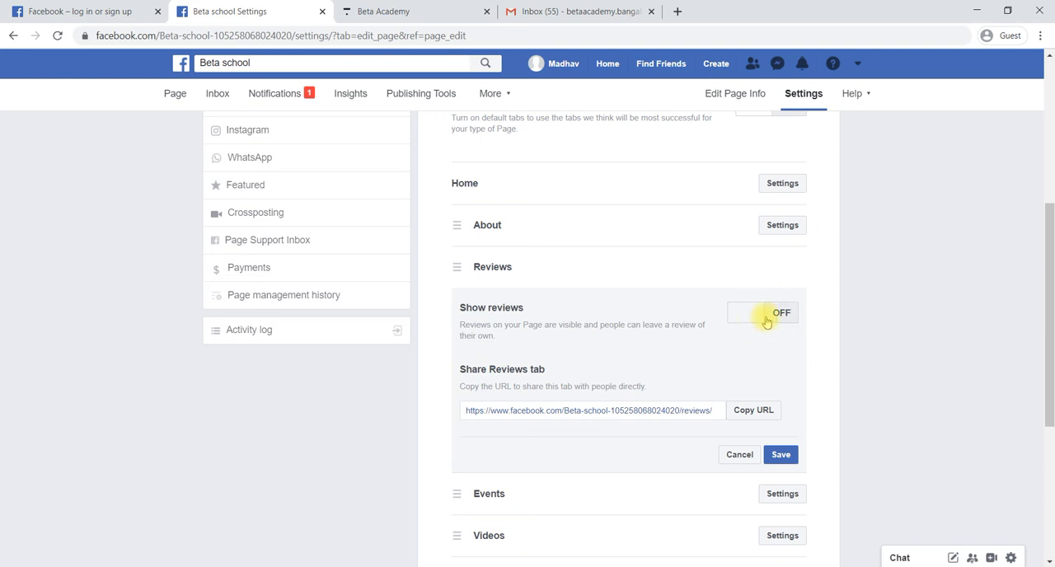
click(776, 320)
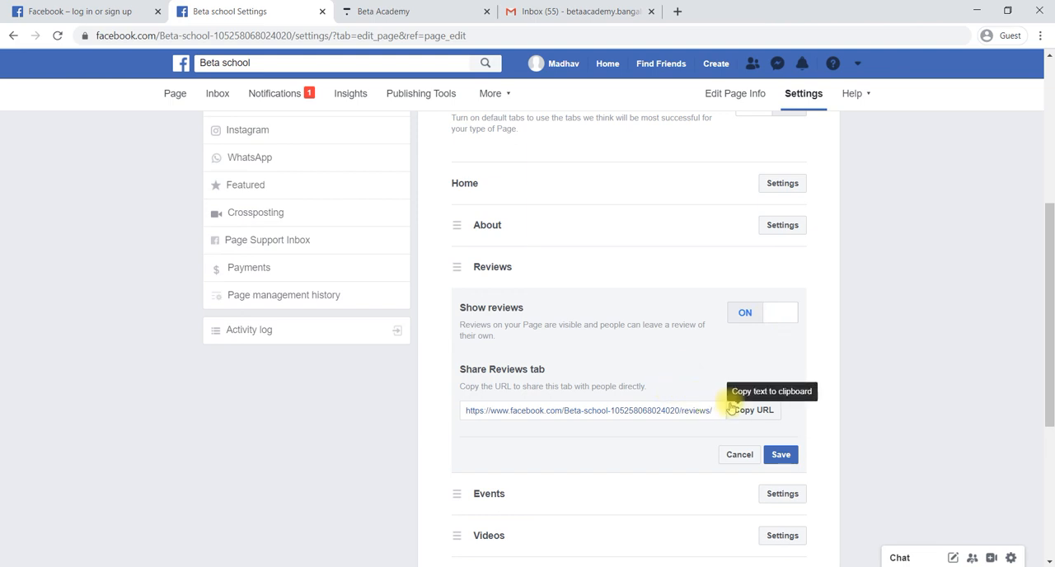
click(782, 458)
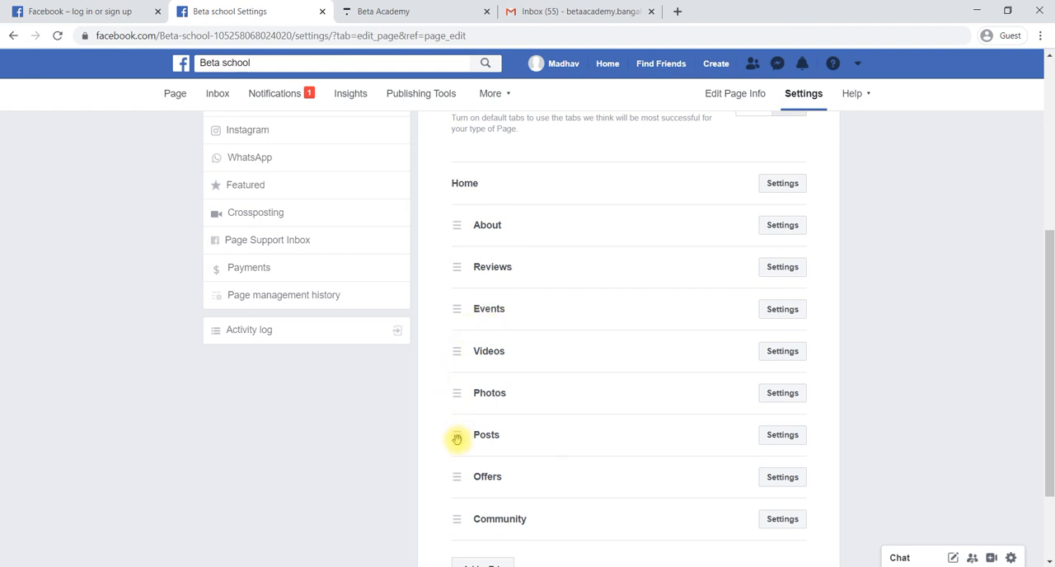
Move the Posts tab directly below Reviews in the tab order
drag(457, 440, 452, 315)
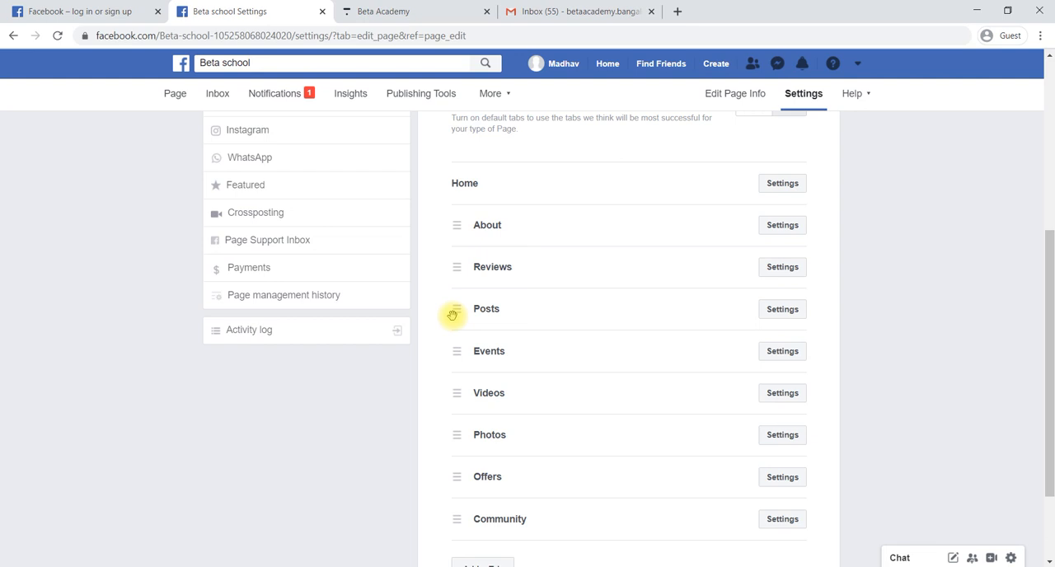
scroll(527, 389, down, 3)
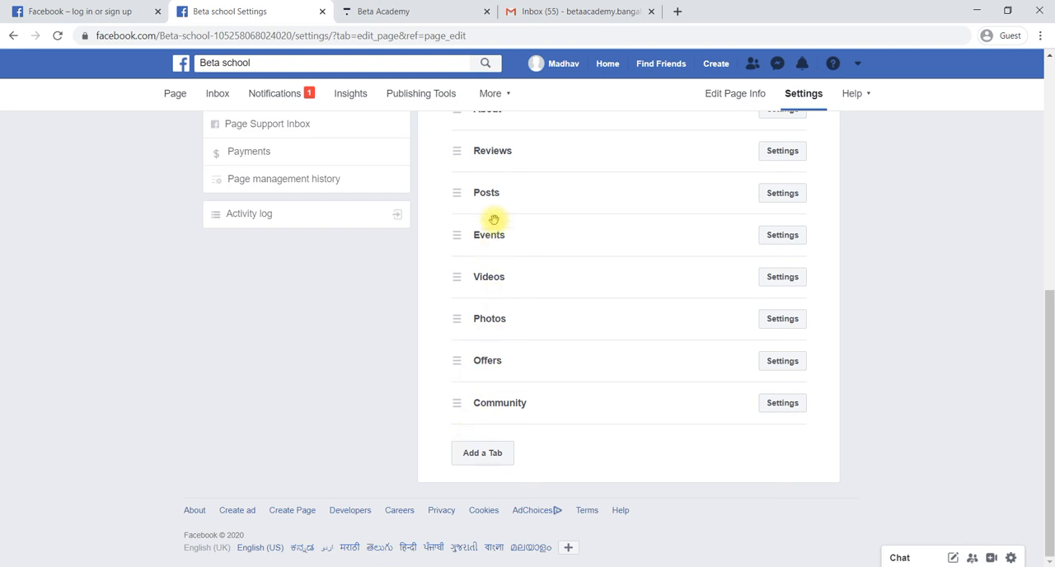
scroll(490, 206, up, 2)
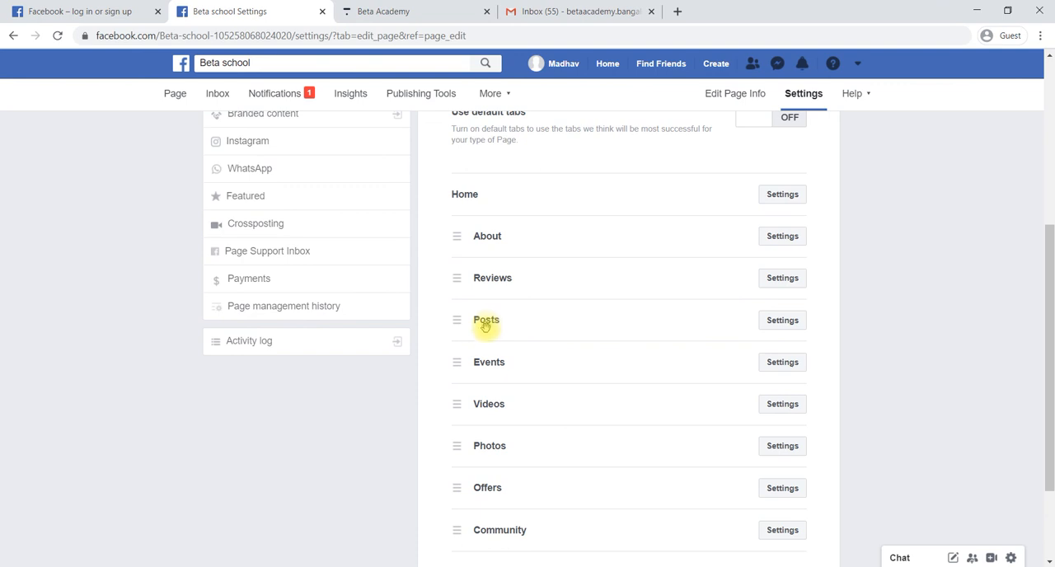
Add the Services tab to the Page and close the list of available tabs
scroll(483, 349, down, 2)
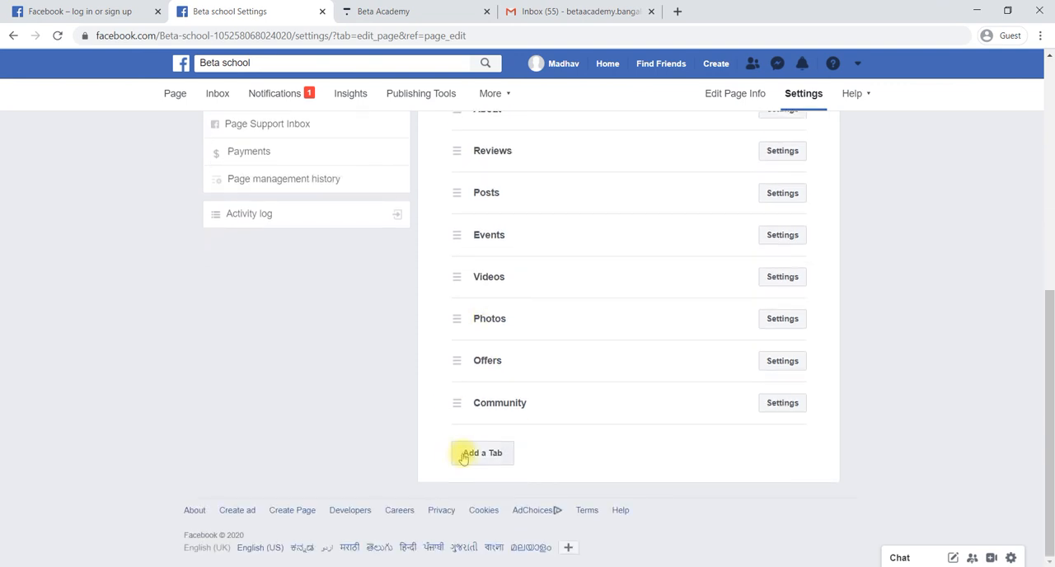
click(482, 456)
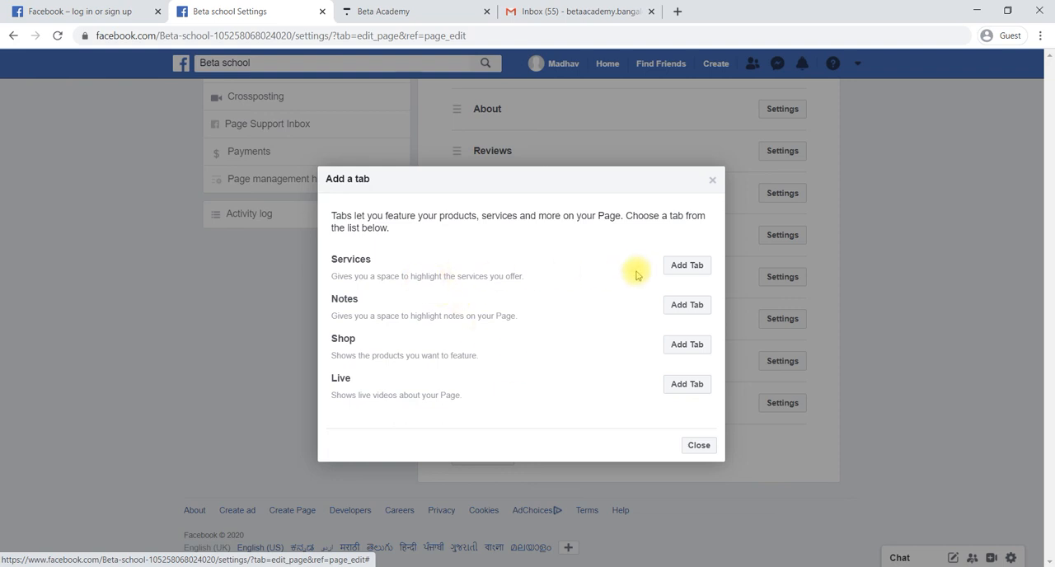
click(688, 266)
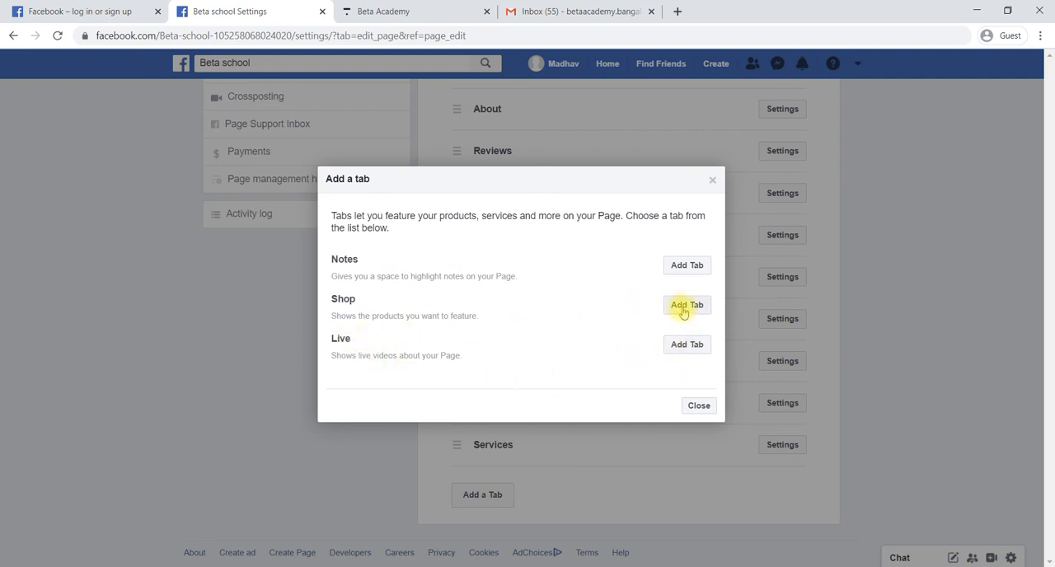
click(711, 180)
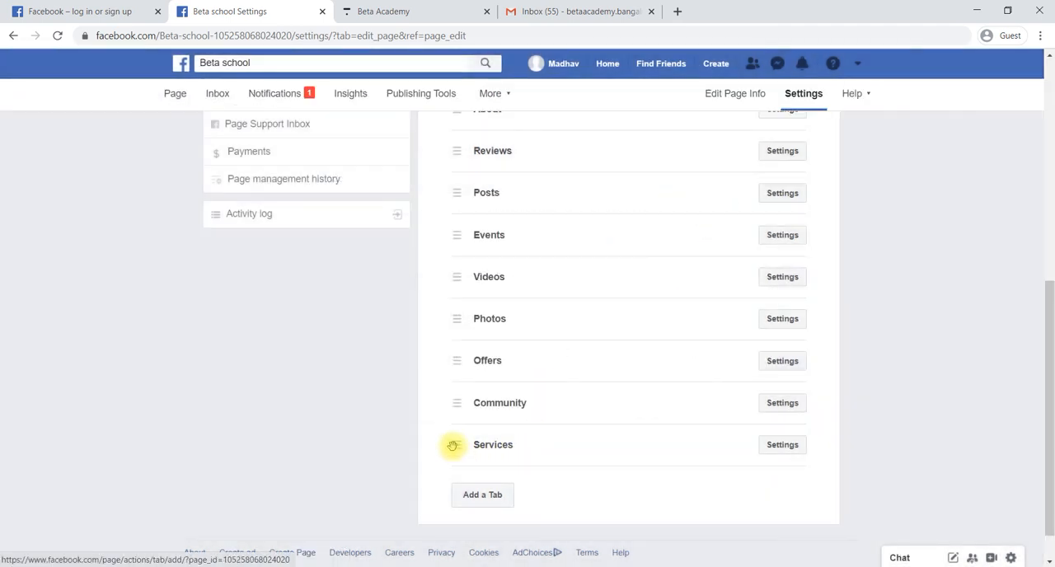
Move the Services tab directly below Reviews and save its settings with Show Services tab kept on
drag(453, 446, 454, 148)
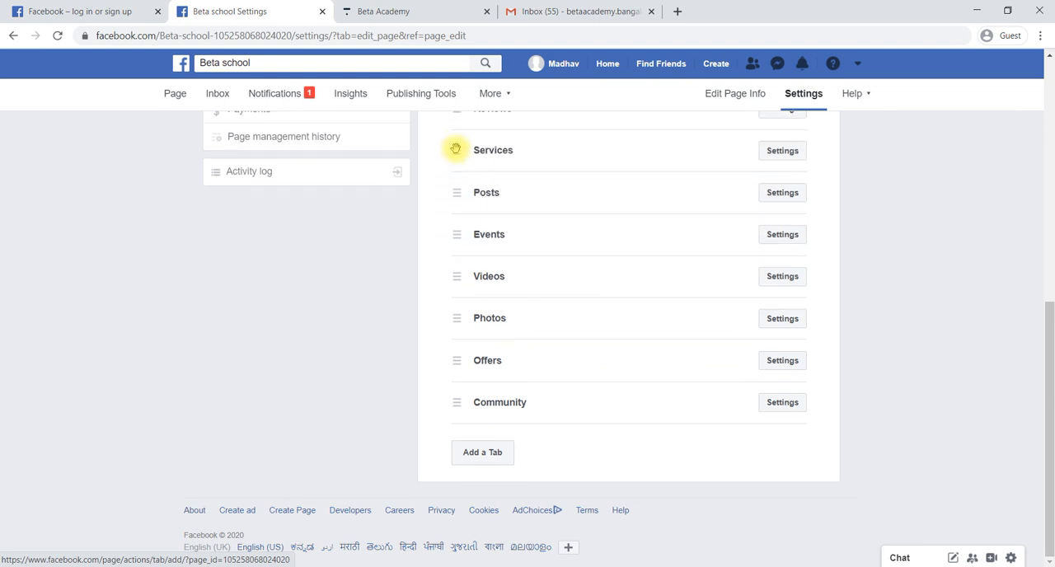
scroll(644, 209, up, 2)
click(792, 260)
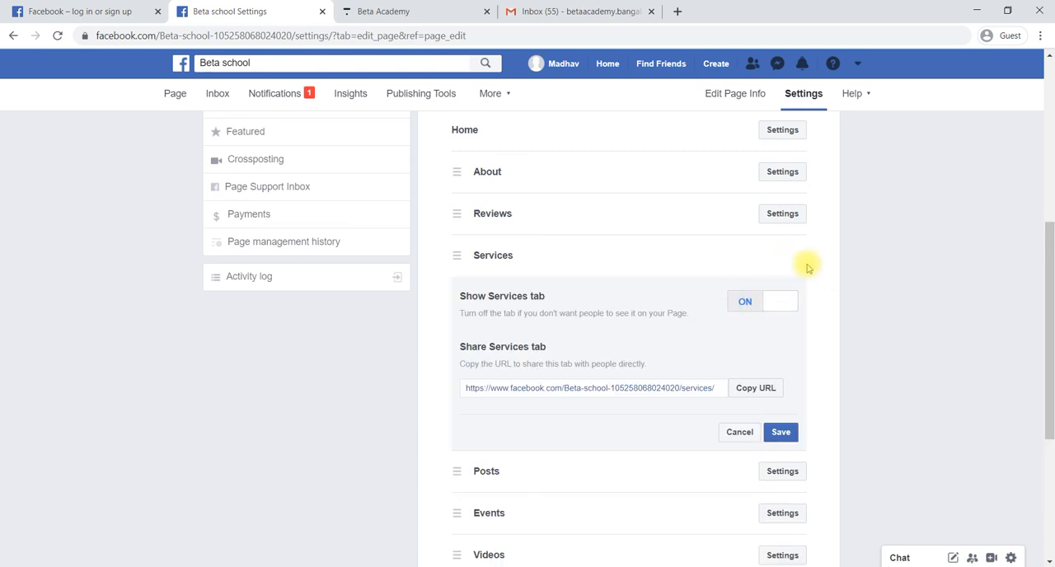
click(784, 438)
Examine the Community tab's settings for sharing its URL and close them without changes
scroll(549, 339, down, 2)
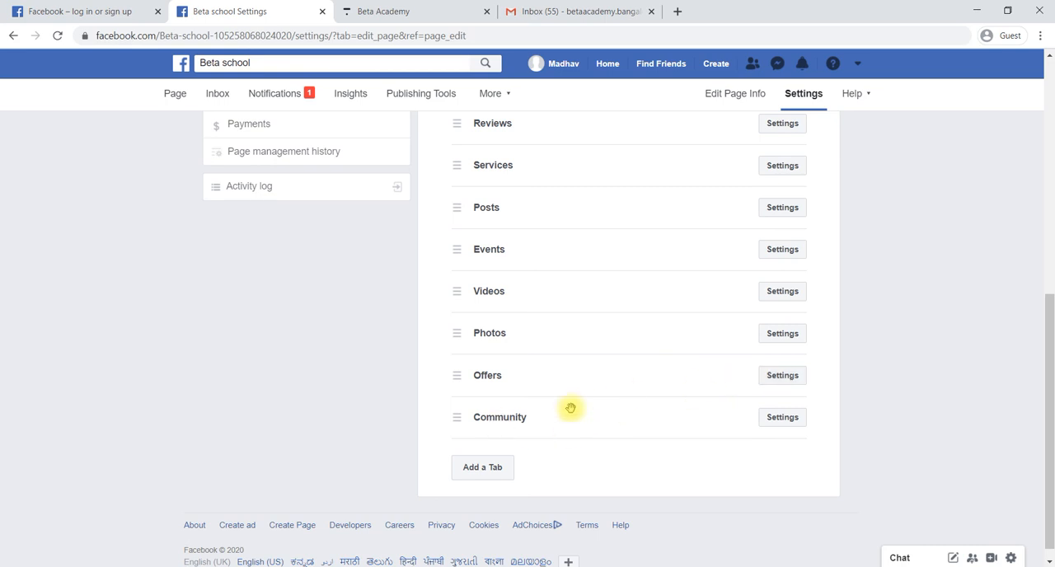
click(770, 417)
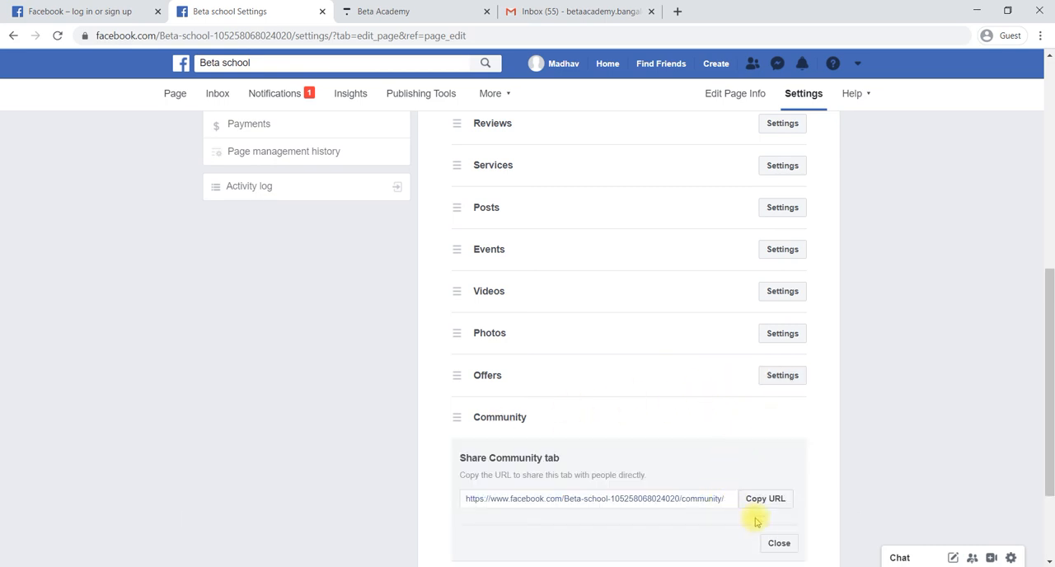
scroll(773, 537, down, 2)
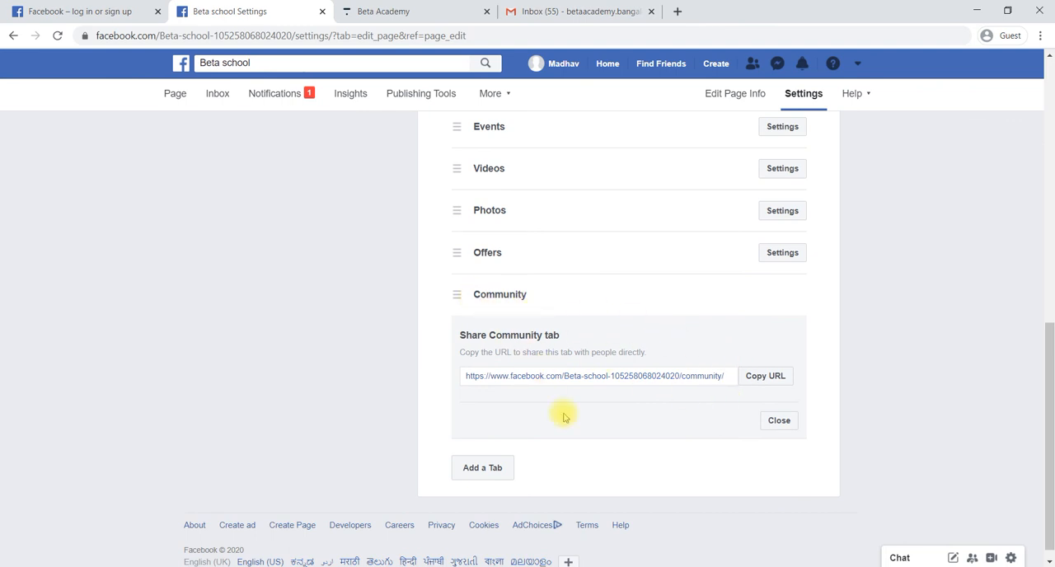
click(769, 420)
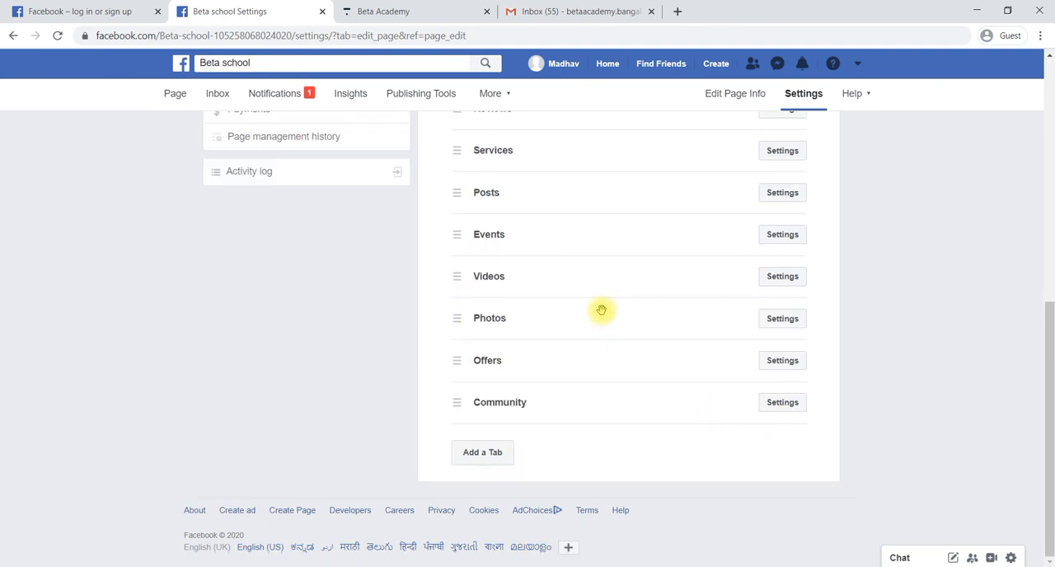
Review the template and tab order in the Templates and tabs settings and return to the Beta school Page
scroll(603, 309, up, 2)
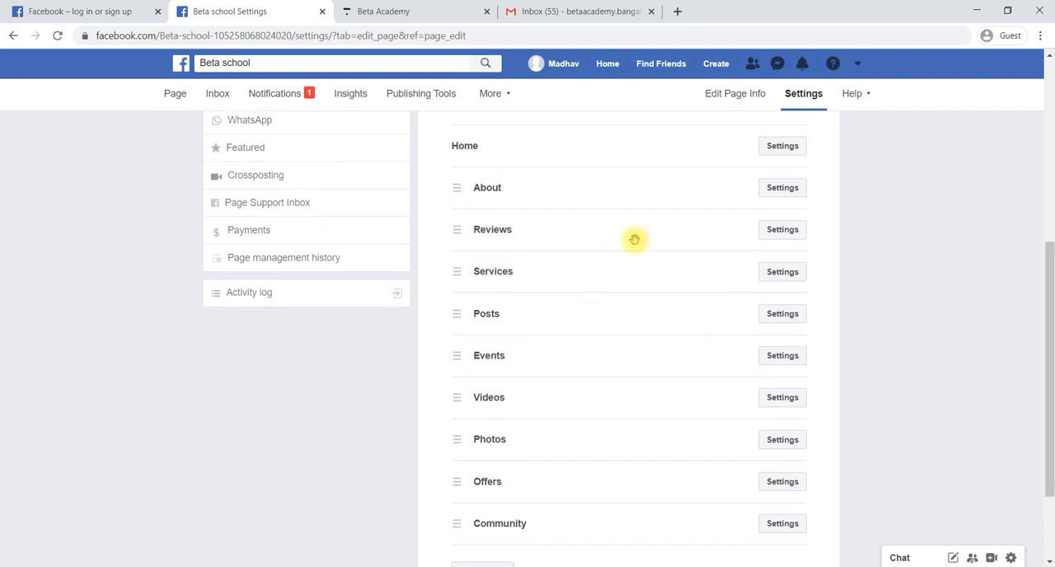
scroll(635, 238, up, 3)
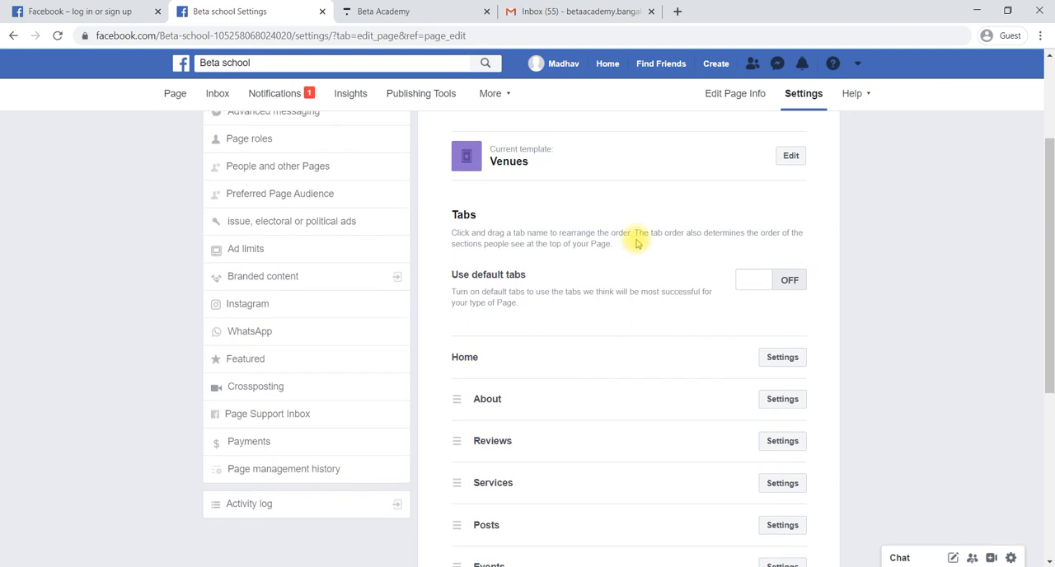
scroll(635, 239, down, 4)
scroll(635, 238, up, 6)
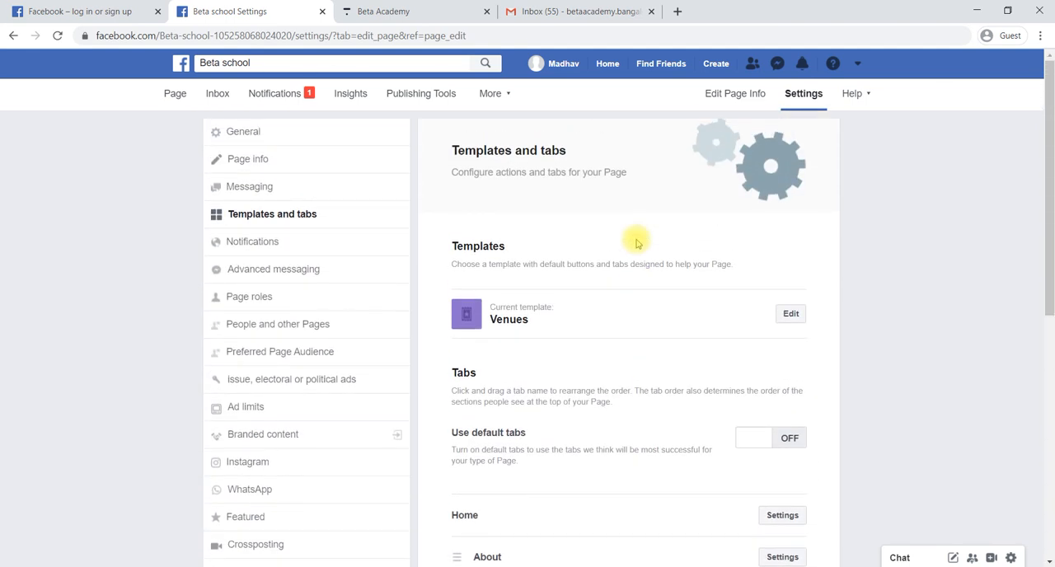
scroll(636, 243, down, 4)
scroll(635, 243, up, 4)
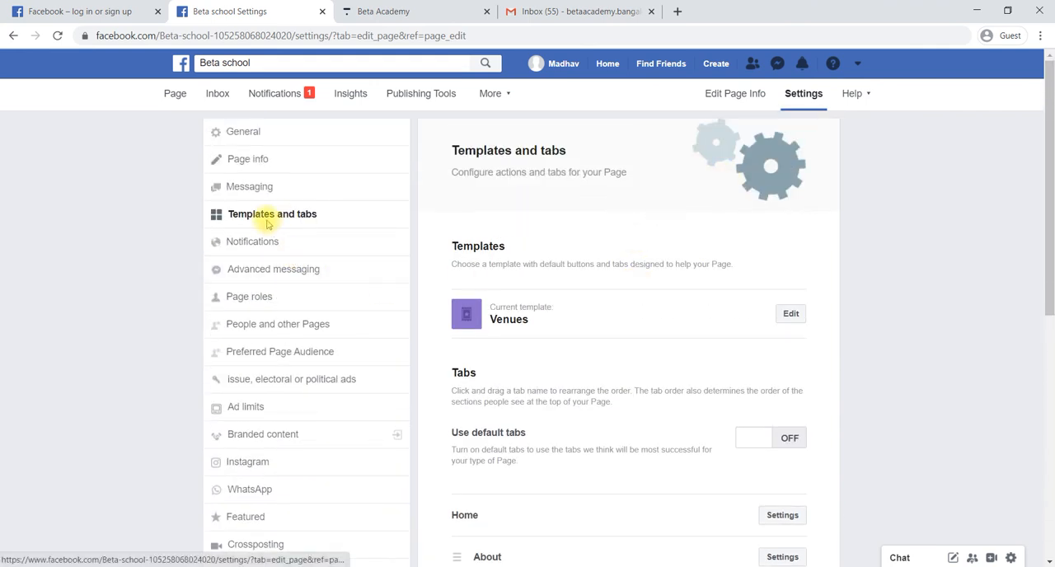
click(175, 94)
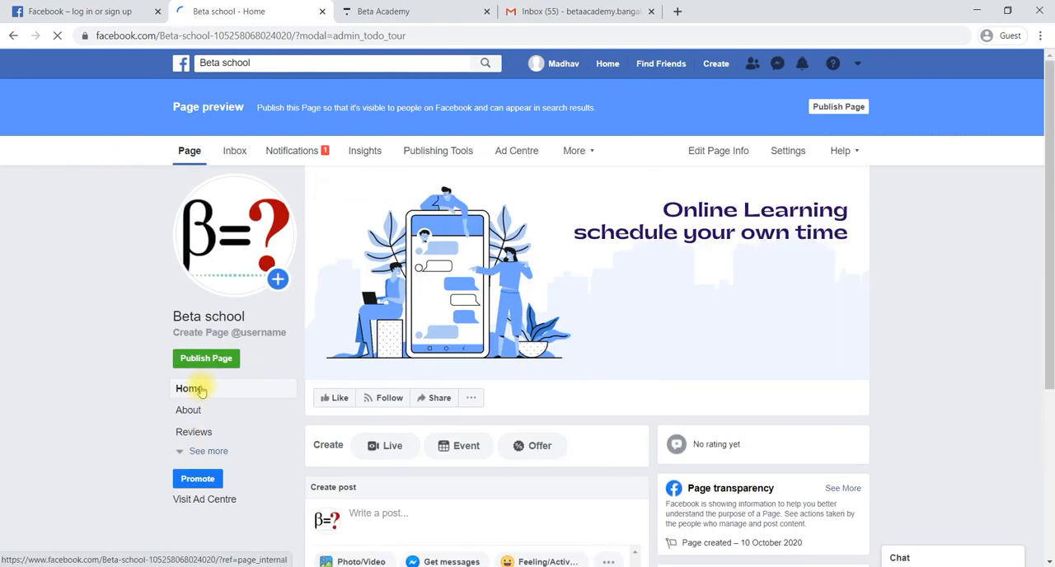
View the Page's About and Reviews sections and expand the full list of tabs to check their order
click(202, 412)
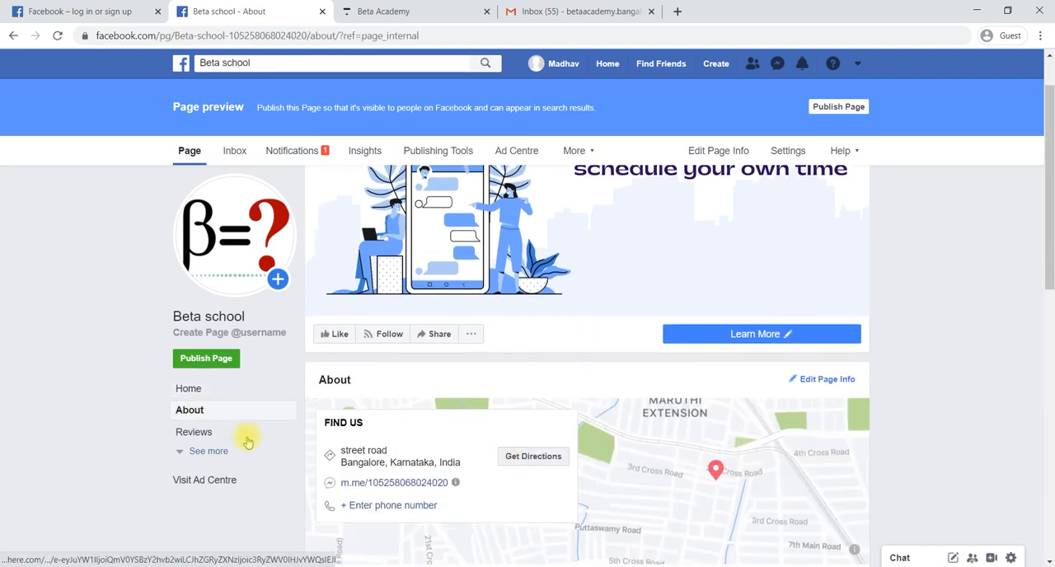
click(186, 437)
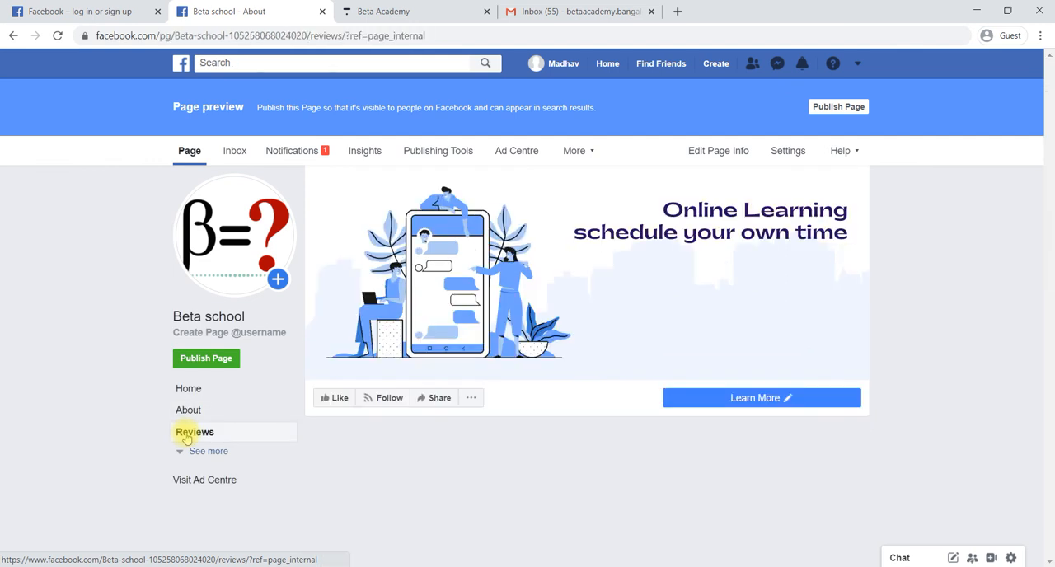
scroll(559, 481, down, 2)
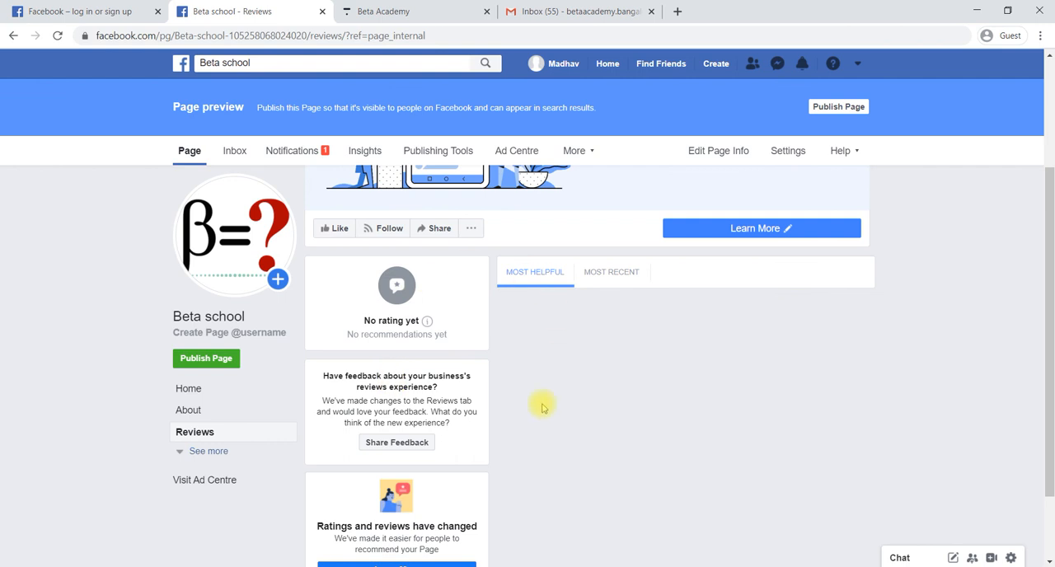
click(187, 455)
scroll(188, 450, down, 1)
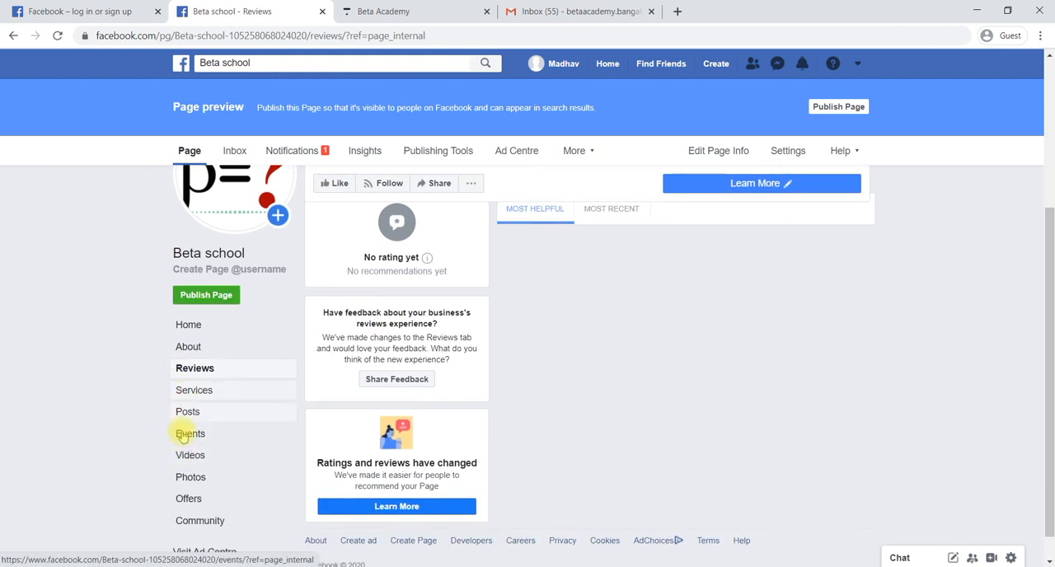